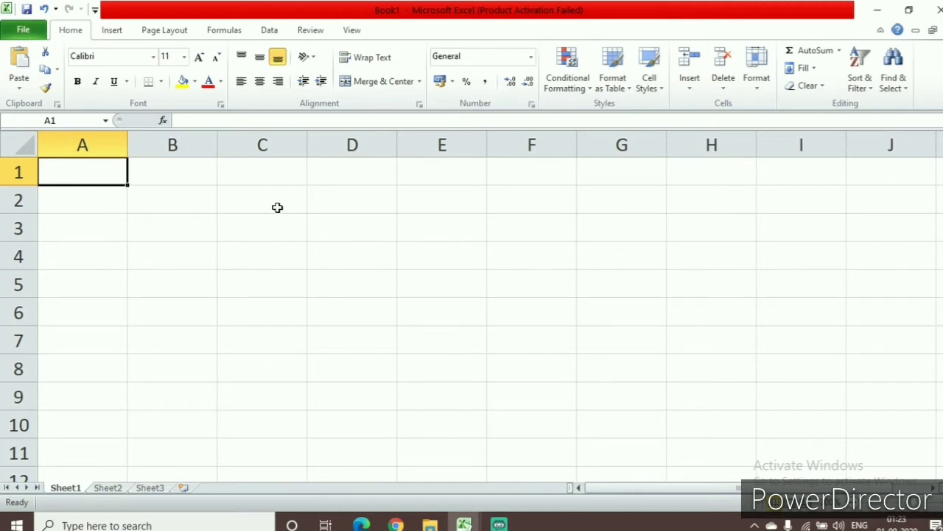
# Step: Set the font of cell A1 to Arial at size 14
pyautogui.click(153, 59)
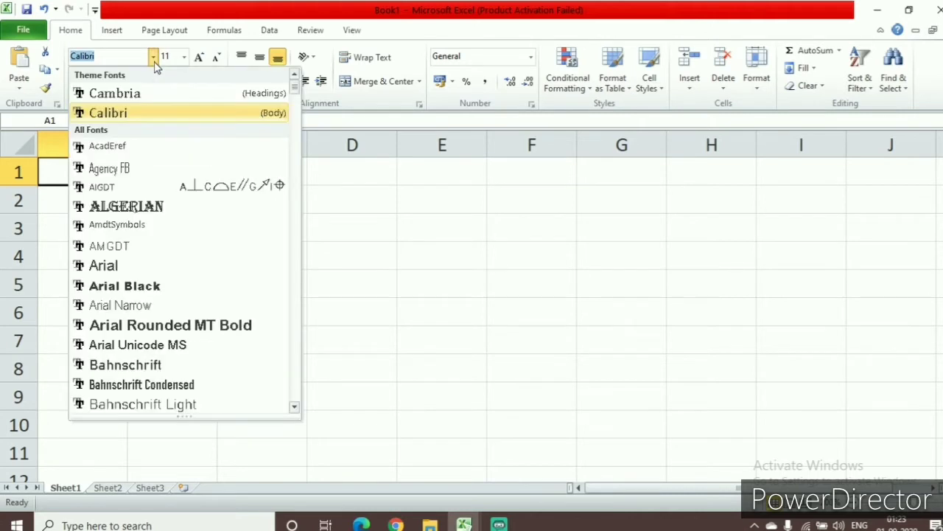
pyautogui.click(135, 267)
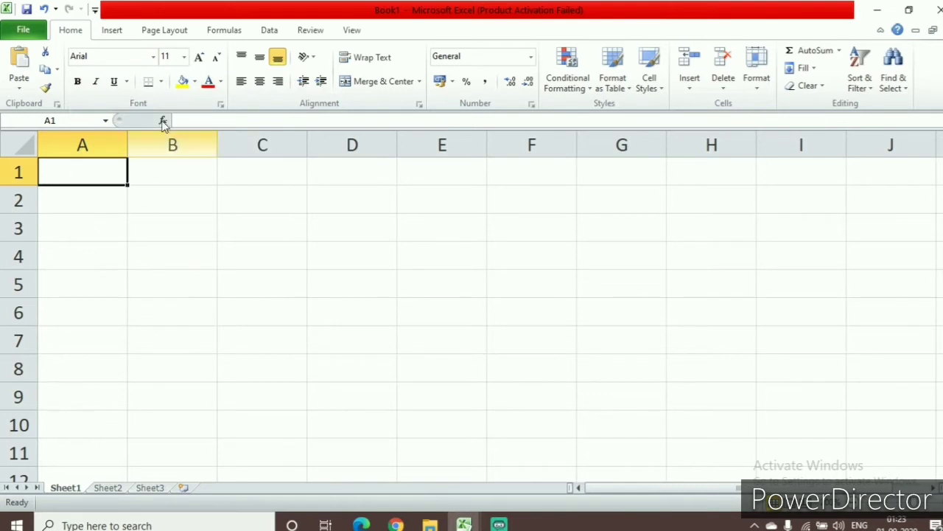
pyautogui.click(198, 59)
pyautogui.click(198, 59)
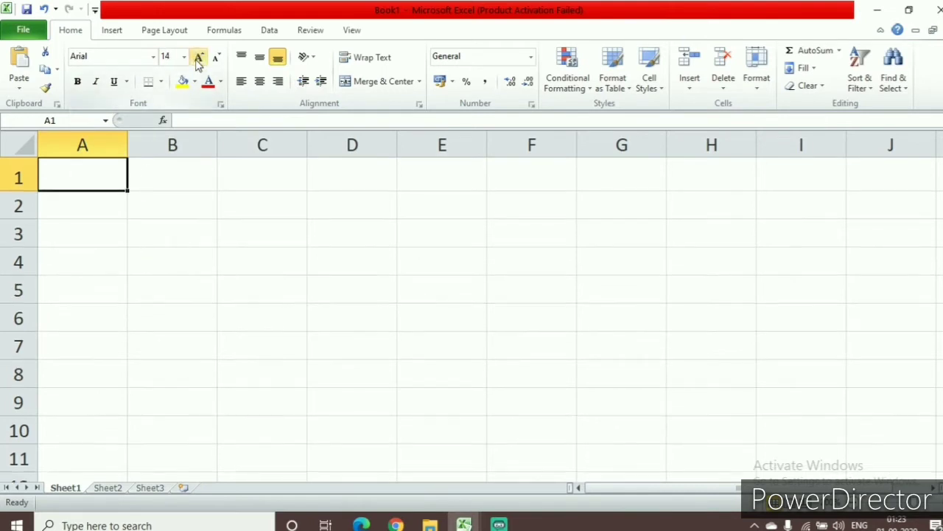
pyautogui.click(188, 207)
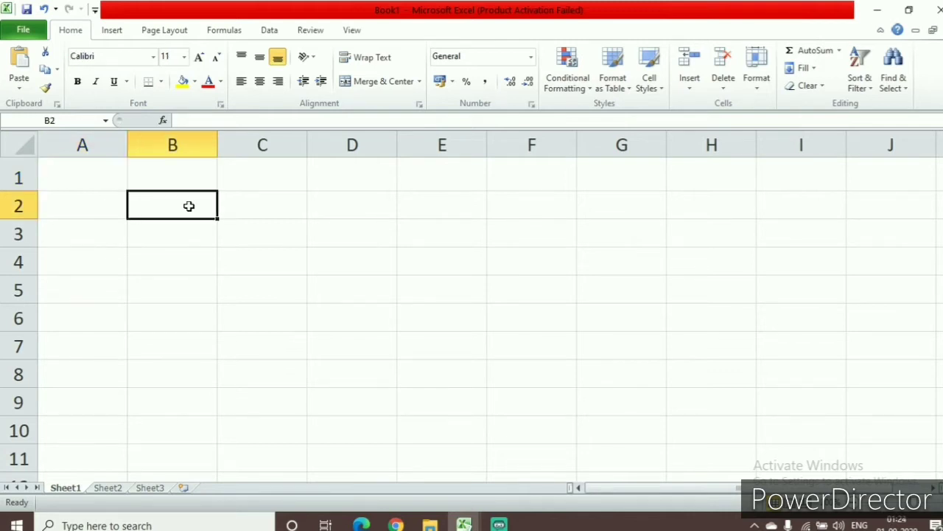
# Step: Format the range A1:H11 with the Arial font at size 16
pyautogui.moveTo(99, 172); pyautogui.dragTo(701, 442)
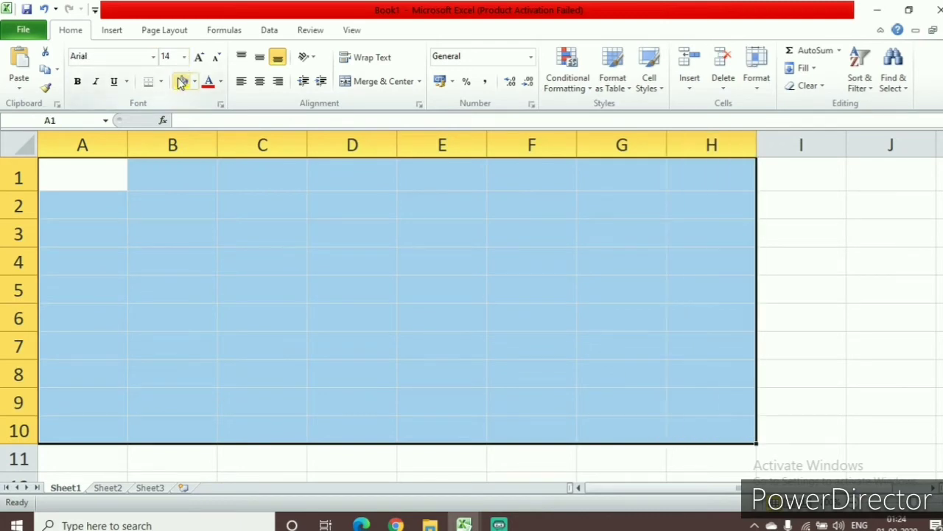
pyautogui.click(266, 216)
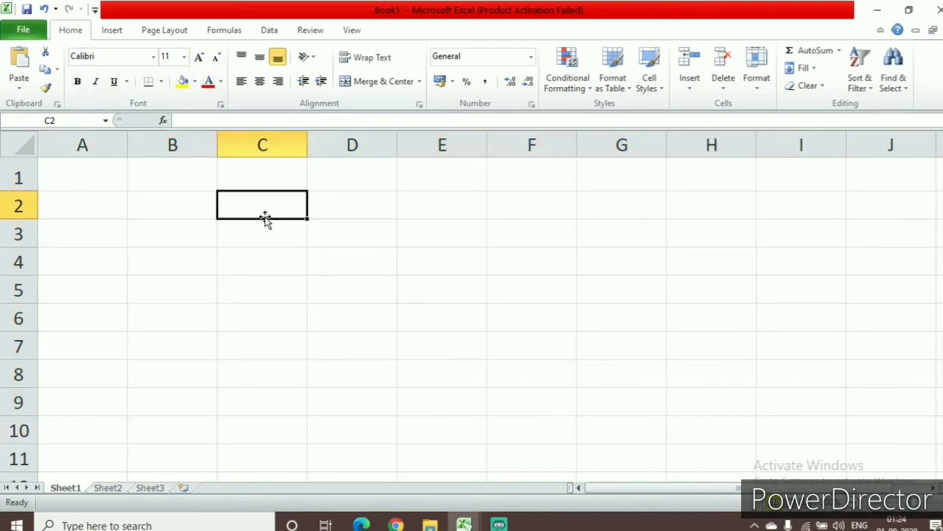
pyautogui.click(116, 195)
pyautogui.moveTo(97, 183); pyautogui.dragTo(720, 457)
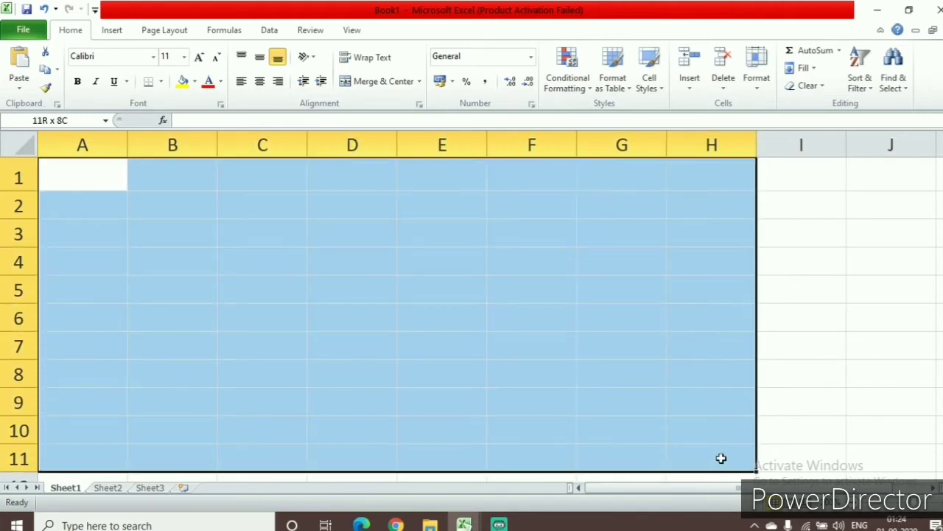
pyautogui.click(154, 57)
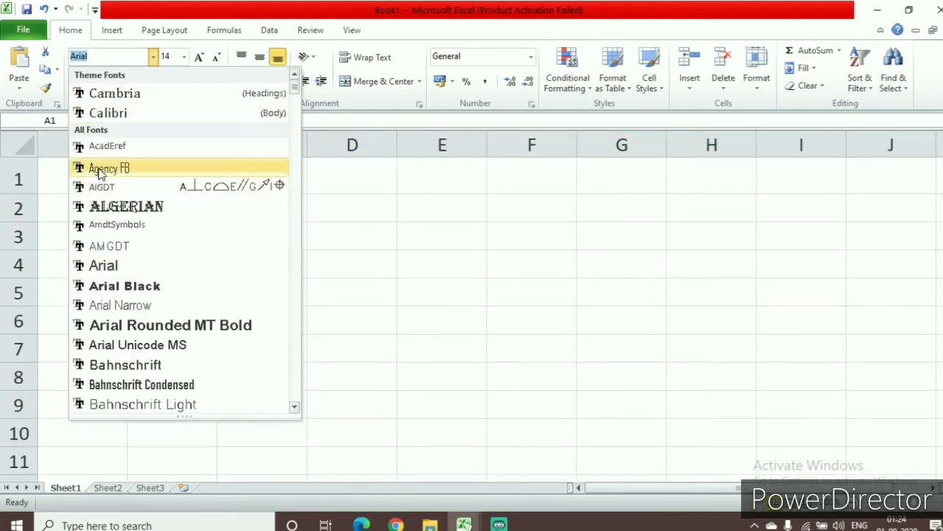
pyautogui.click(103, 267)
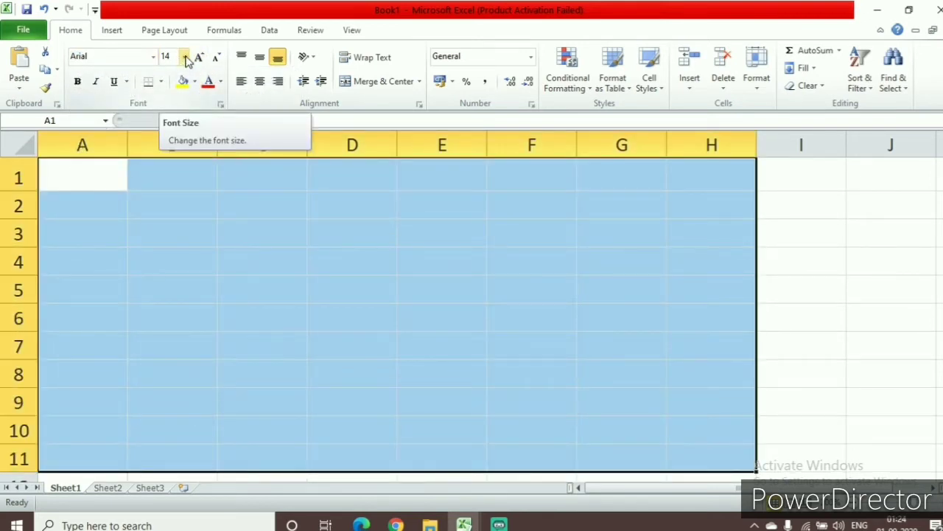
pyautogui.click(186, 59)
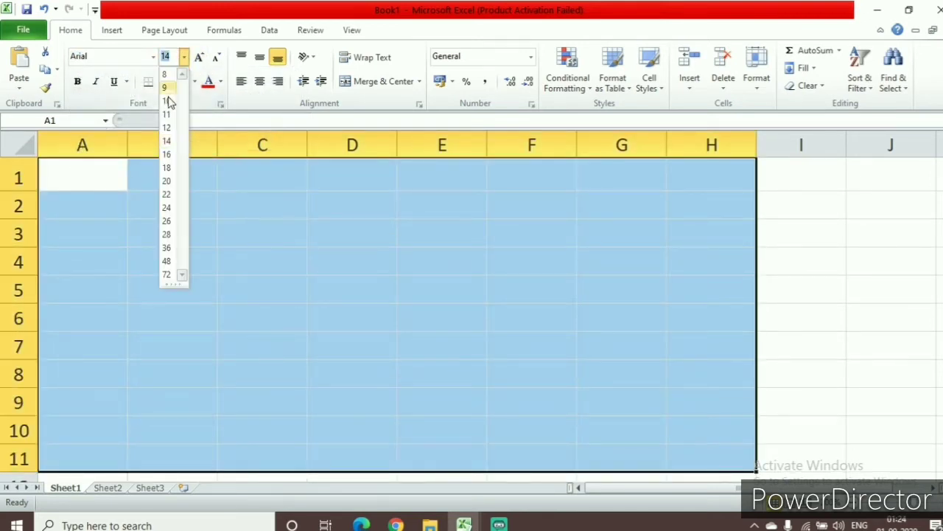
pyautogui.click(169, 158)
# Step: Center the contents of the range B2:G6 horizontally
pyautogui.click(173, 212)
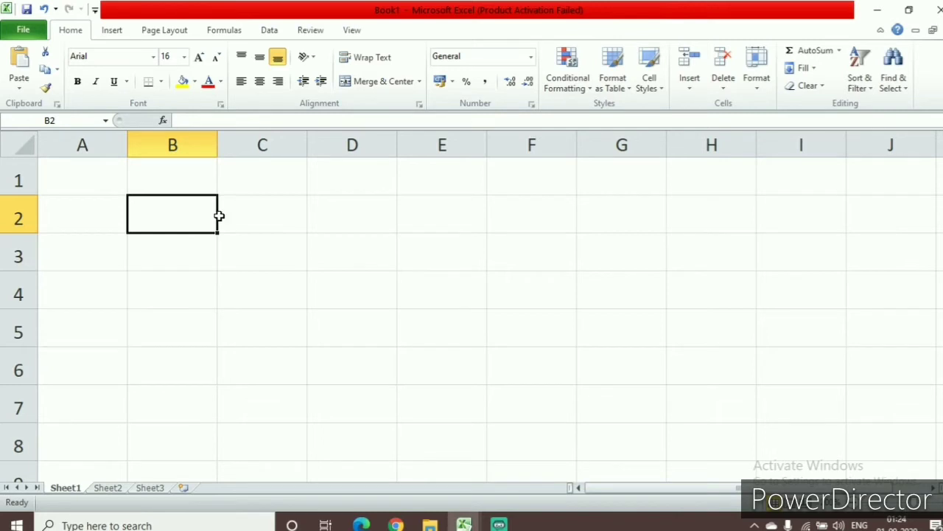
pyautogui.moveTo(216, 214); pyautogui.dragTo(594, 369)
pyautogui.click(259, 81)
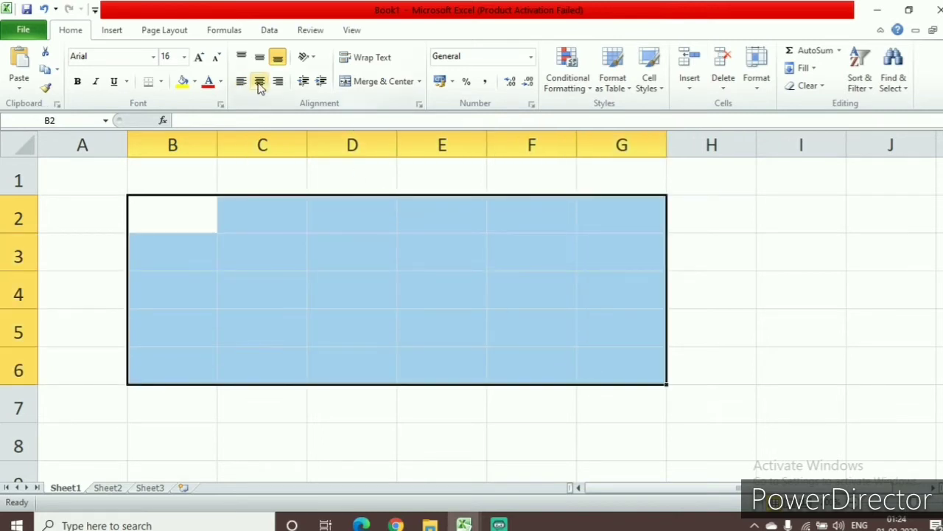
# Step: Enter 1 in B2 and 2 in C2, and extend the number series across row 2 through I2
pyautogui.click(188, 225)
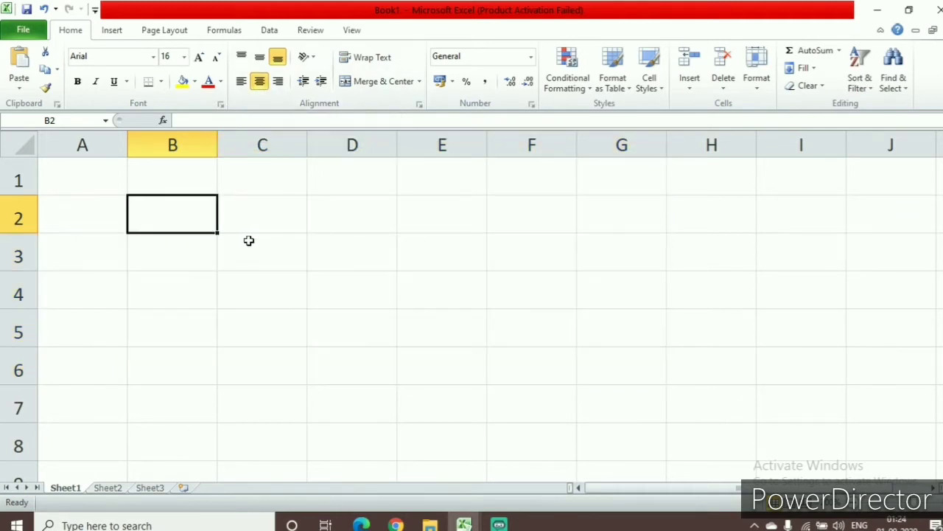
pyautogui.write('1')
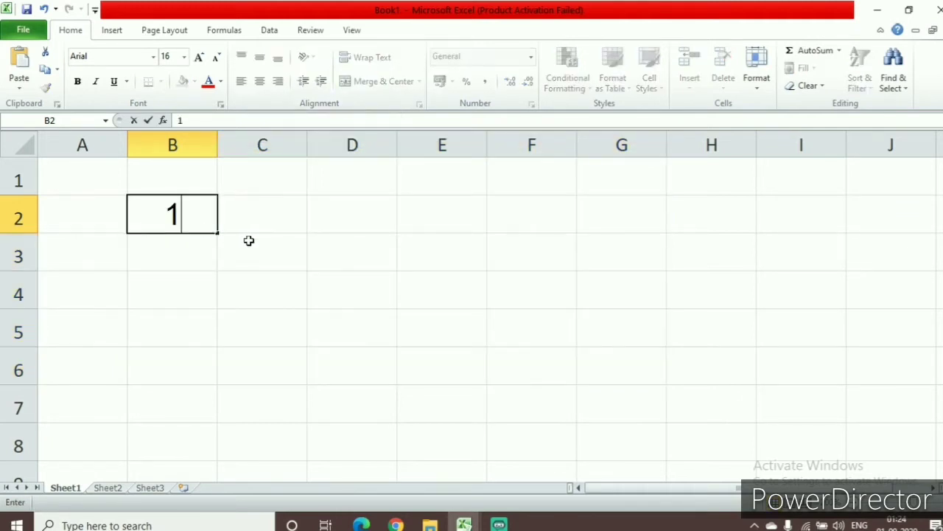
pyautogui.press('Tab')
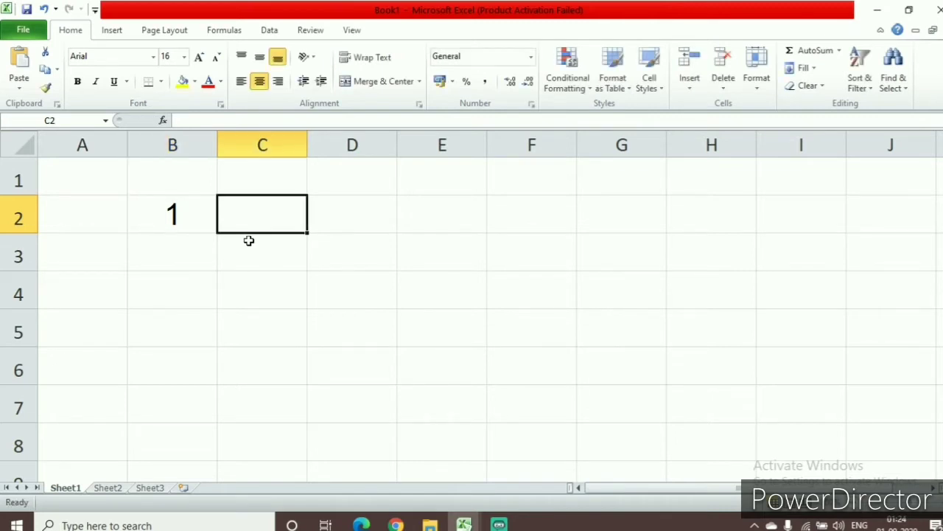
pyautogui.write('2')
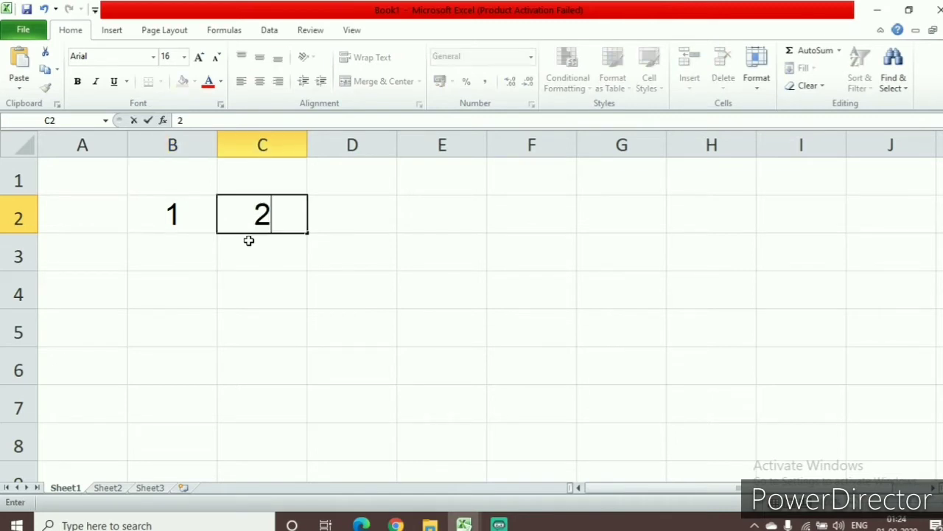
pyautogui.click(147, 214)
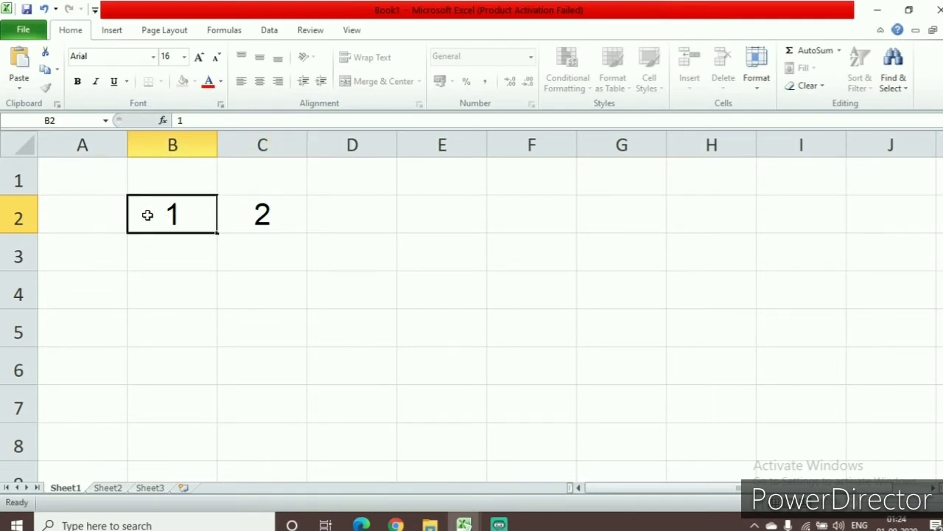
pyautogui.moveTo(147, 214); pyautogui.dragTo(244, 215)
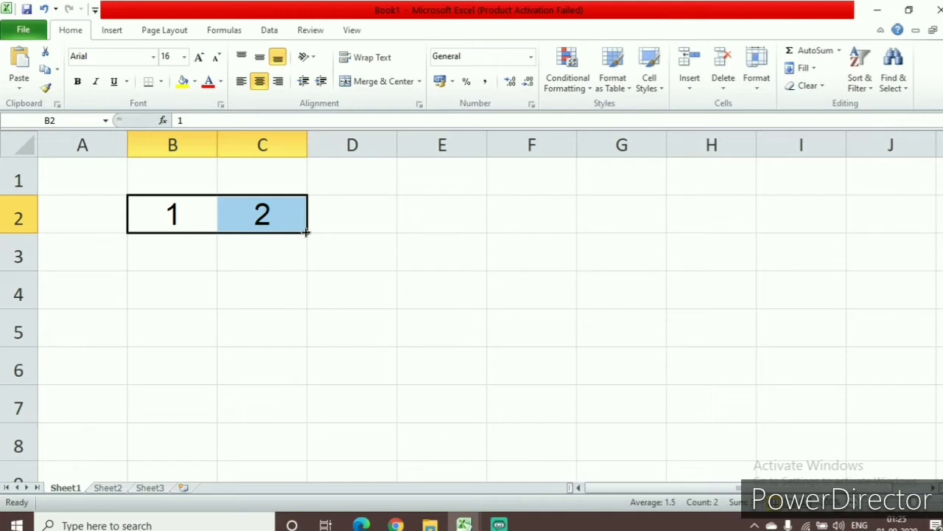
pyautogui.moveTo(306, 232); pyautogui.dragTo(844, 243)
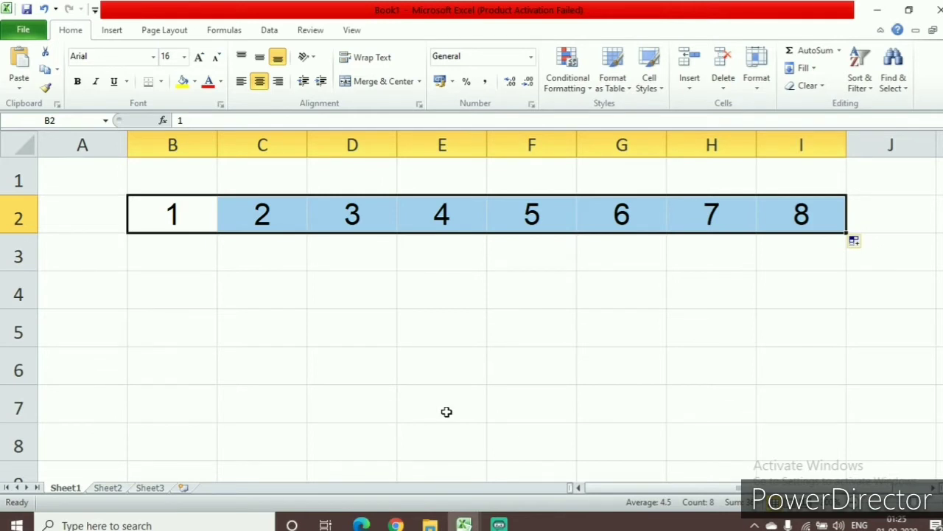
# Step: Enter 2 in B4 and 4 in C4, and extend the even-number series across row 4 through I4
pyautogui.click(188, 286)
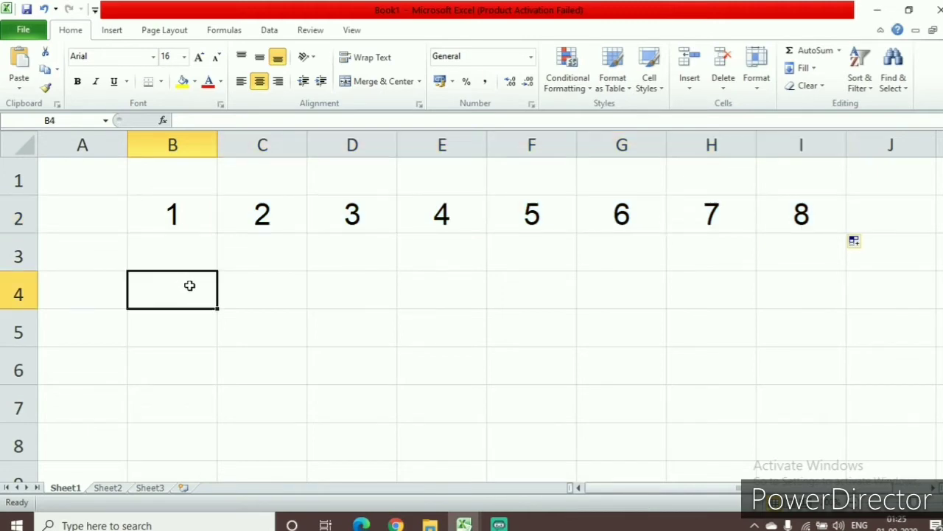
pyautogui.write('2')
pyautogui.press('Tab')
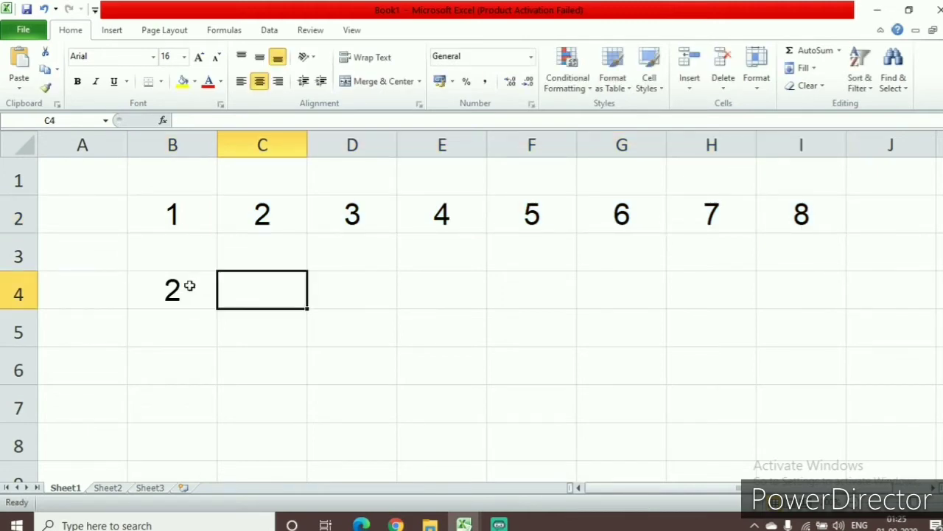
pyautogui.write('4')
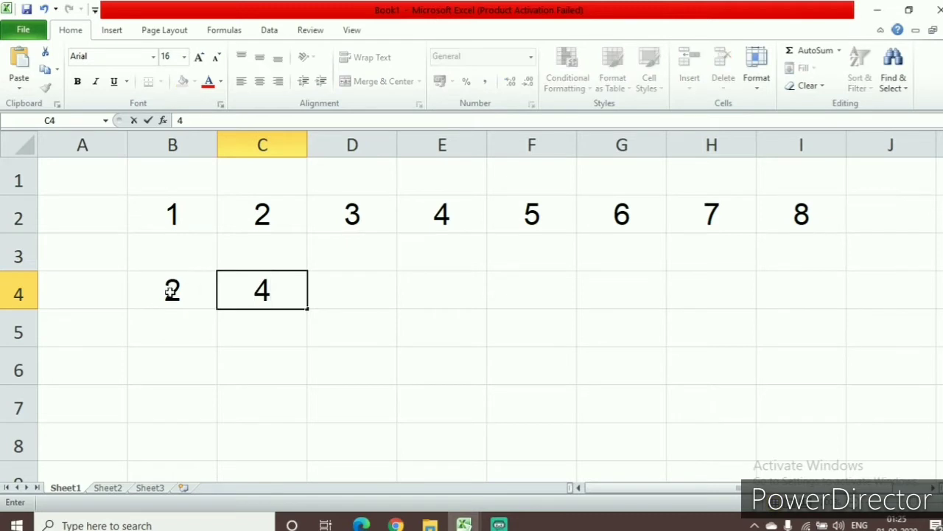
pyautogui.click(174, 293)
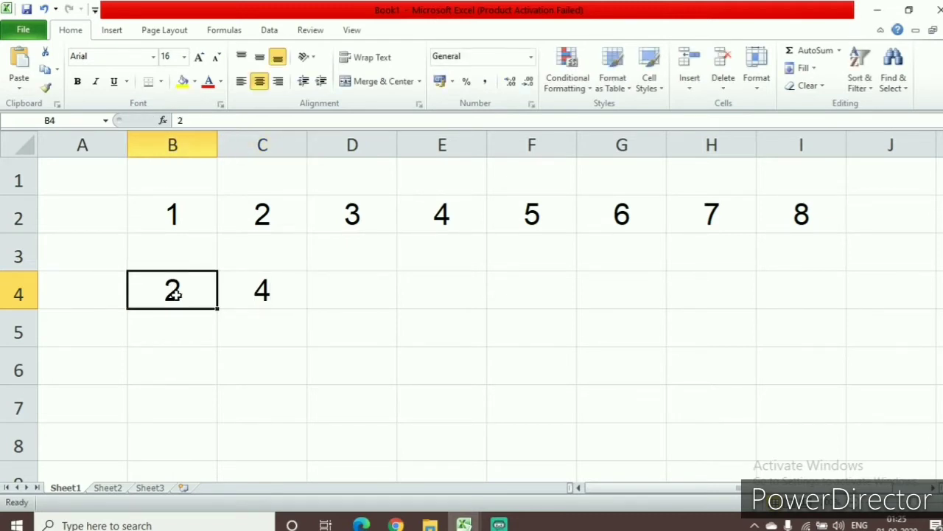
pyautogui.moveTo(174, 293); pyautogui.dragTo(805, 302)
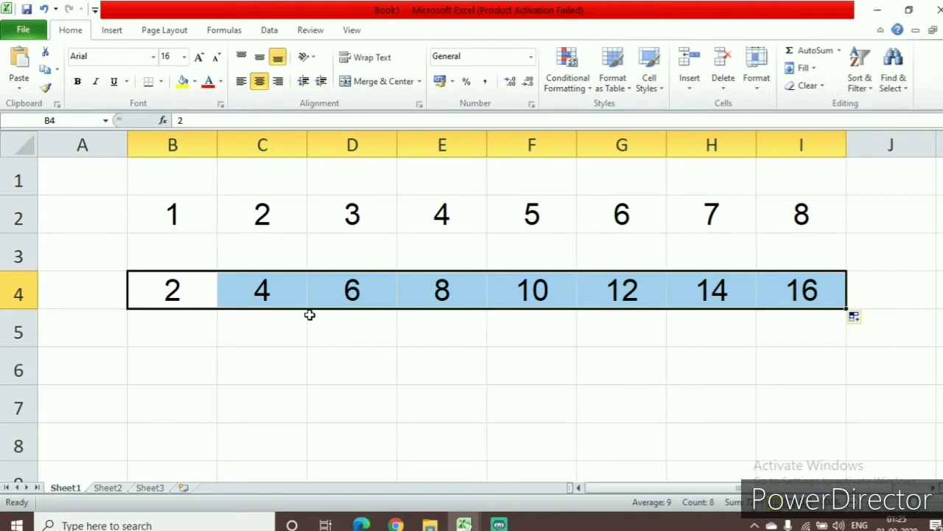
# Step: Enter Sun in B6 and Mon in C6, and extend the weekday series across row 6 through H6
pyautogui.click(199, 369)
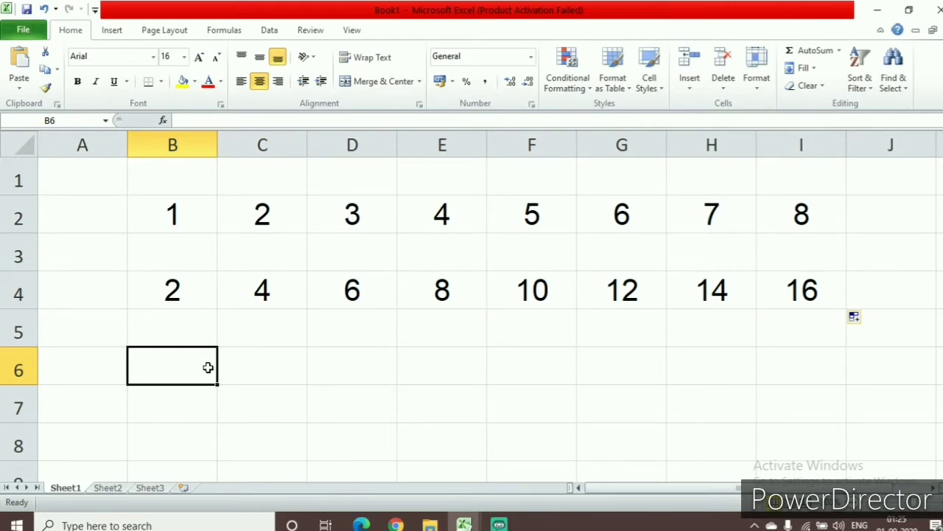
pyautogui.write('Sun')
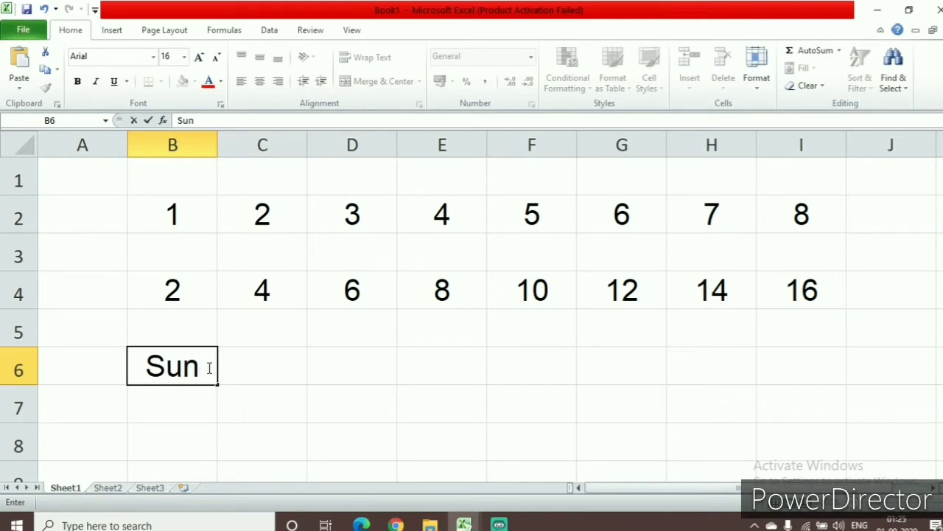
pyautogui.press('Tab')
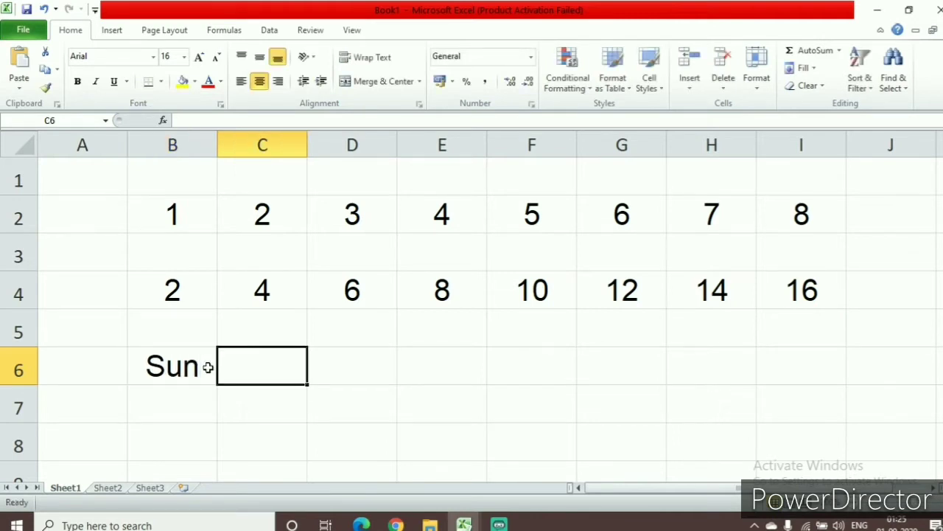
pyautogui.write('Mon')
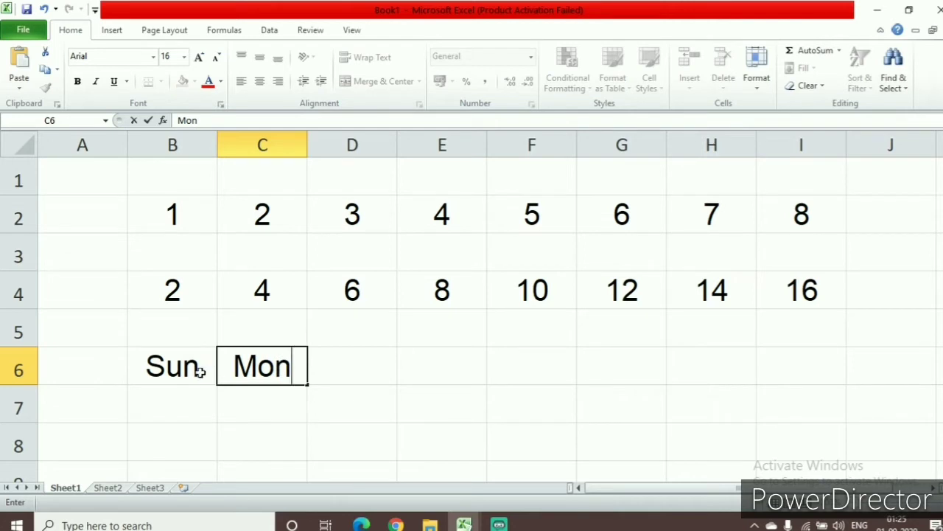
pyautogui.click(176, 372)
pyautogui.moveTo(204, 373); pyautogui.dragTo(245, 374)
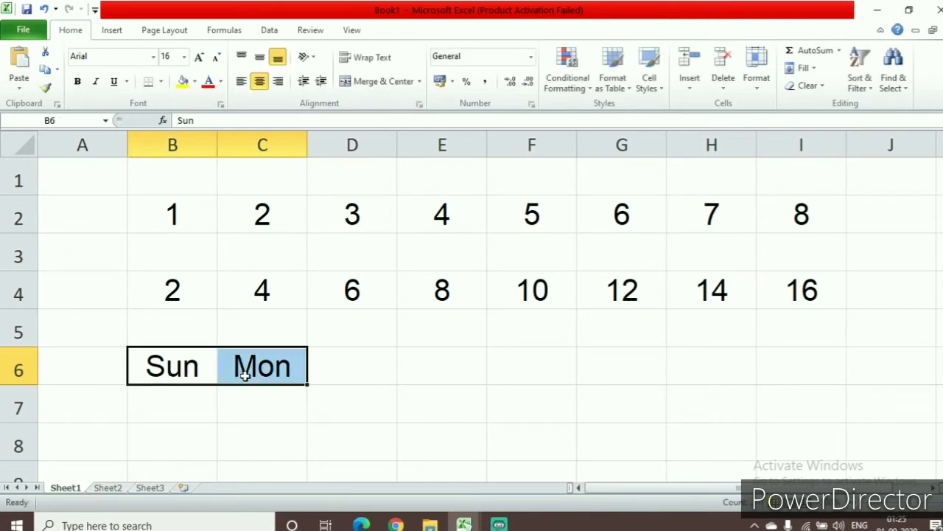
pyautogui.moveTo(308, 382); pyautogui.dragTo(784, 401)
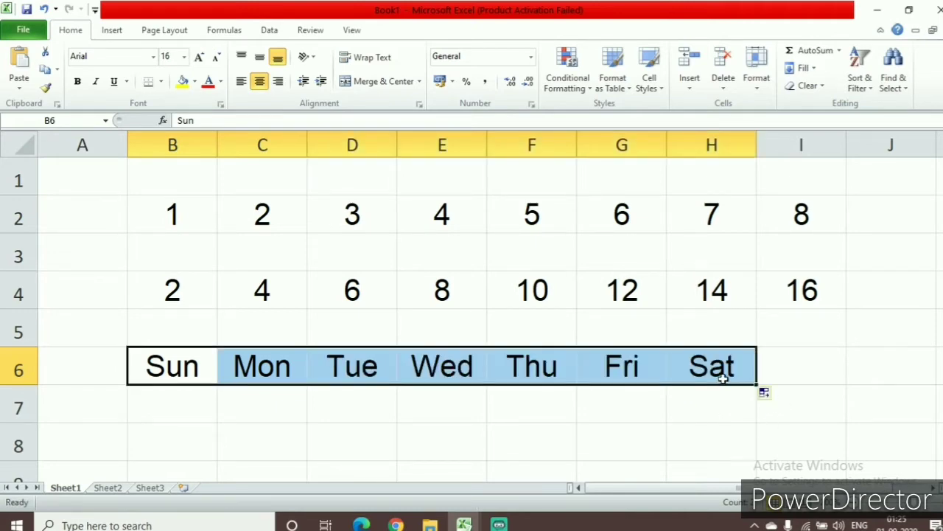
# Step: Enter Jan in B8 and Feb in C8, and extend the month series across row 8 through J8
pyautogui.click(371, 426)
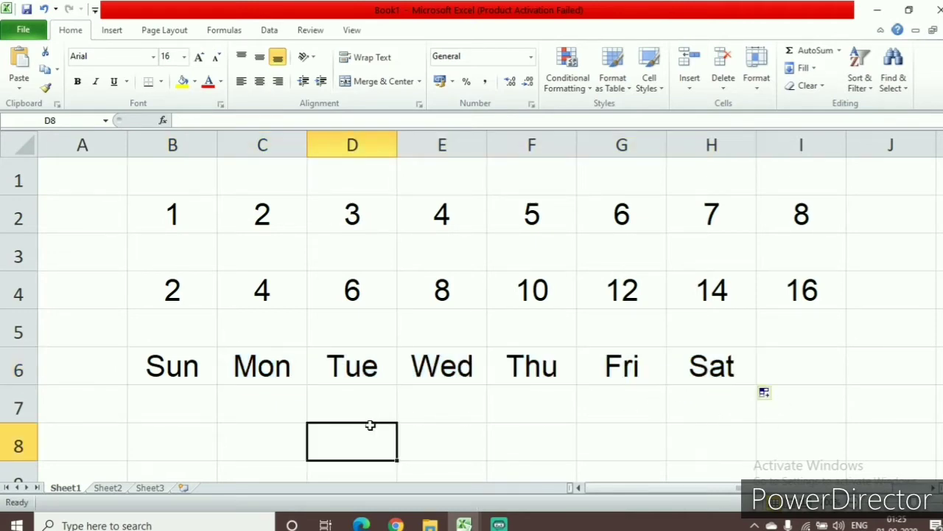
pyautogui.click(191, 435)
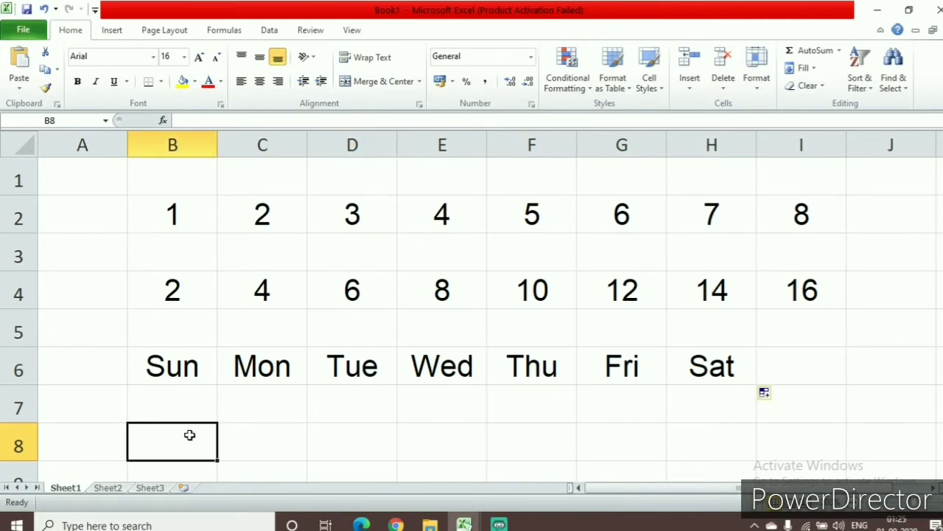
pyautogui.write('Ja')
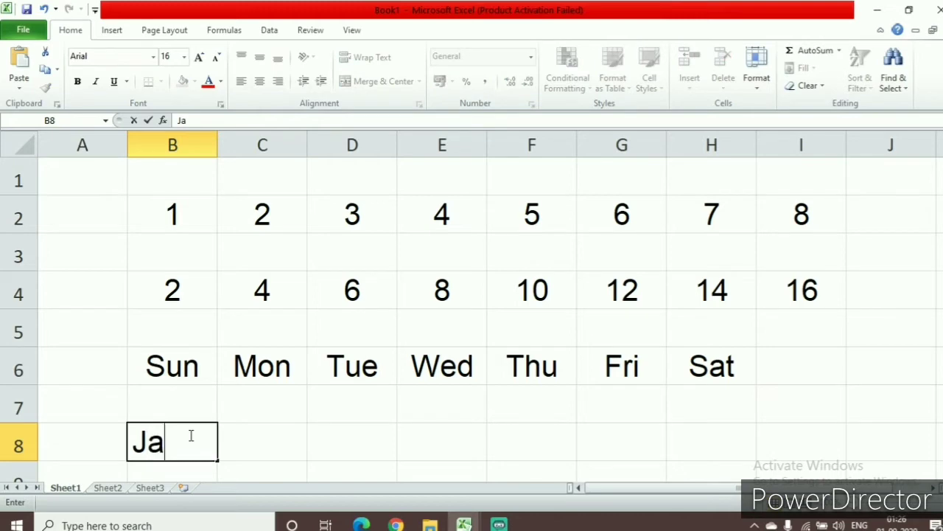
pyautogui.write('n')
pyautogui.press('Tab')
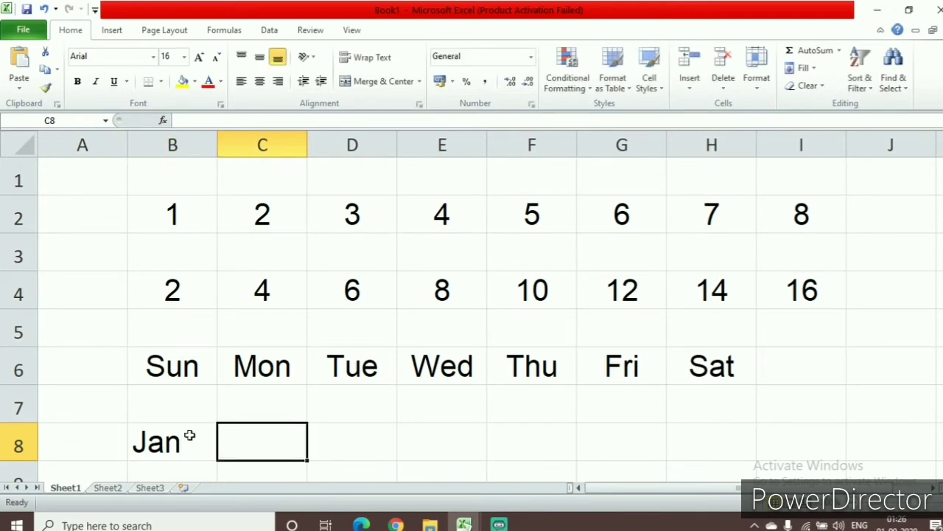
pyautogui.write('Fe')
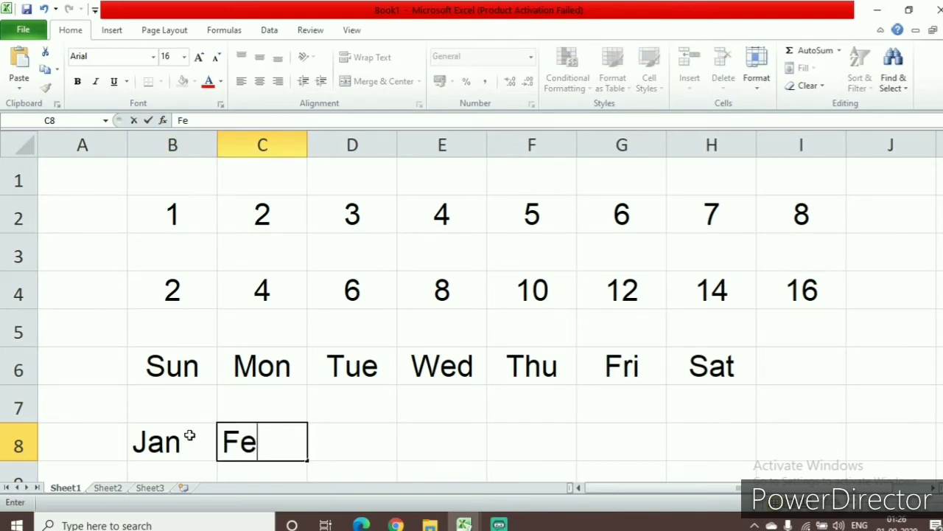
pyautogui.write('b')
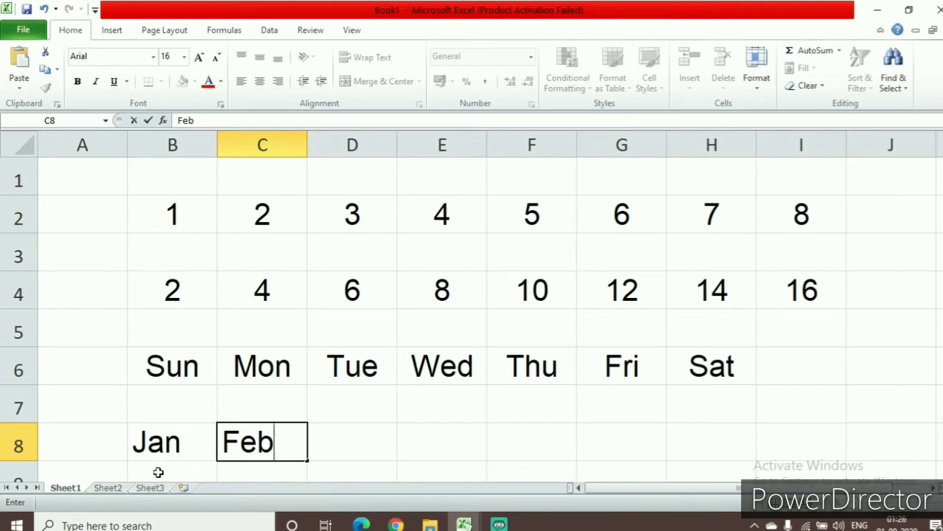
pyautogui.click(158, 443)
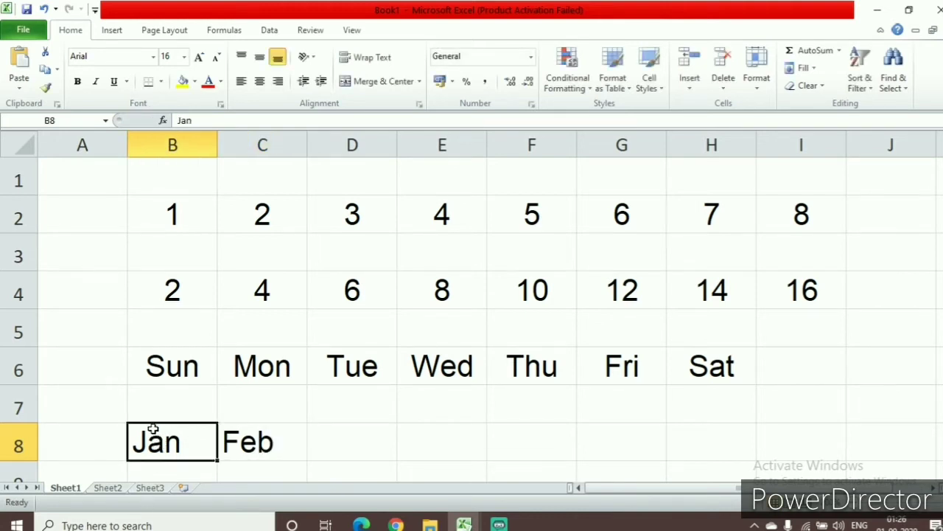
pyautogui.moveTo(180, 429); pyautogui.dragTo(247, 435)
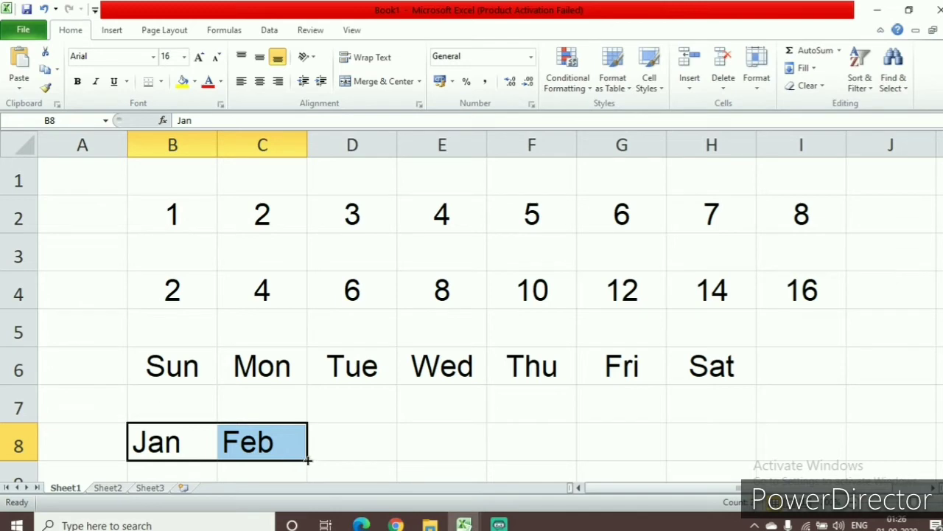
pyautogui.moveTo(306, 459); pyautogui.dragTo(925, 457)
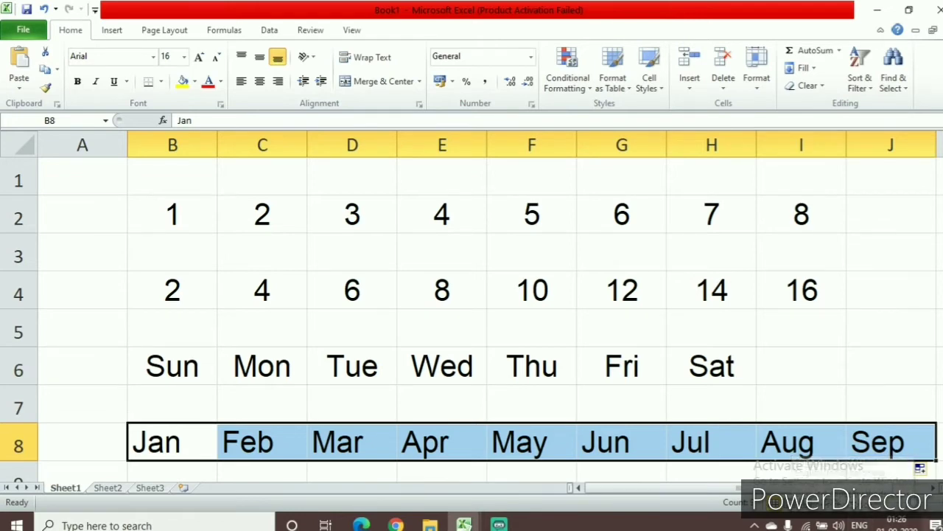
# Step: Extend the month series in row 8 further, from J8 through N8
pyautogui.click(933, 488)
pyautogui.click(933, 488)
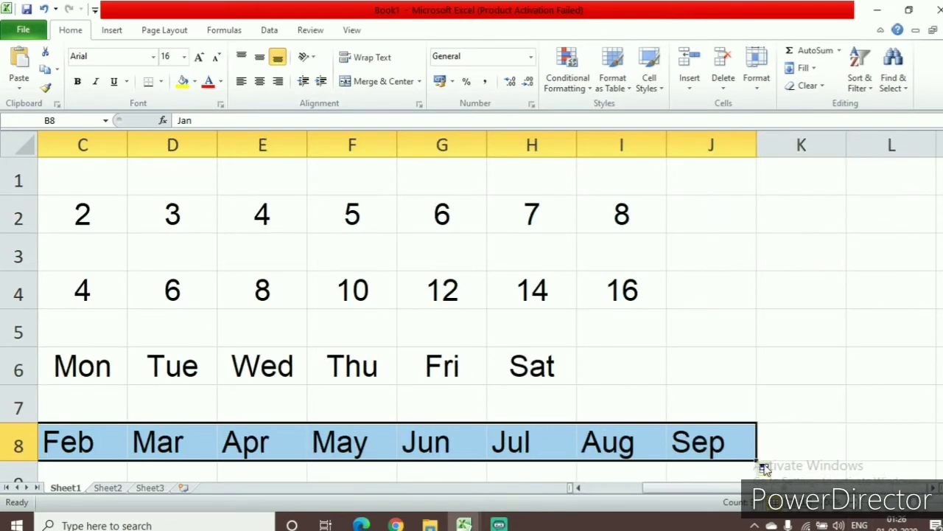
pyautogui.moveTo(756, 460); pyautogui.dragTo(918, 451)
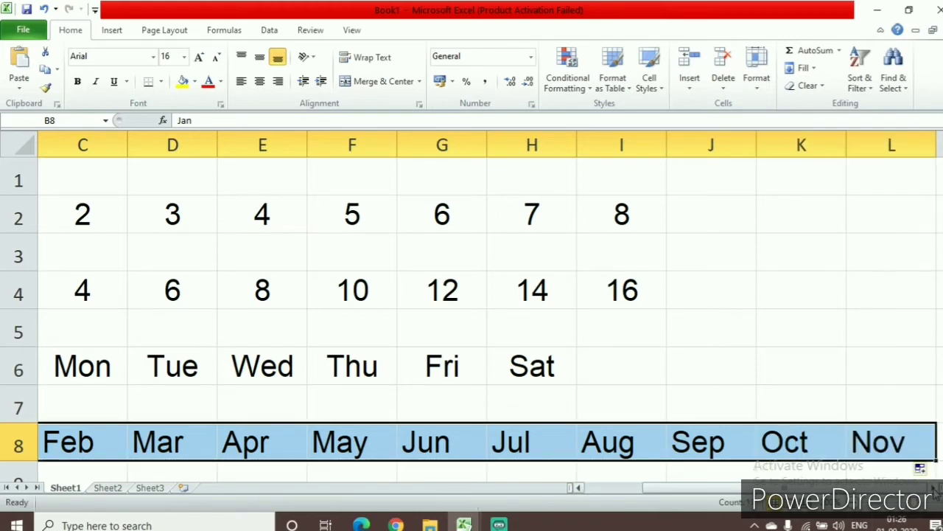
pyautogui.click(933, 488)
pyautogui.click(933, 488)
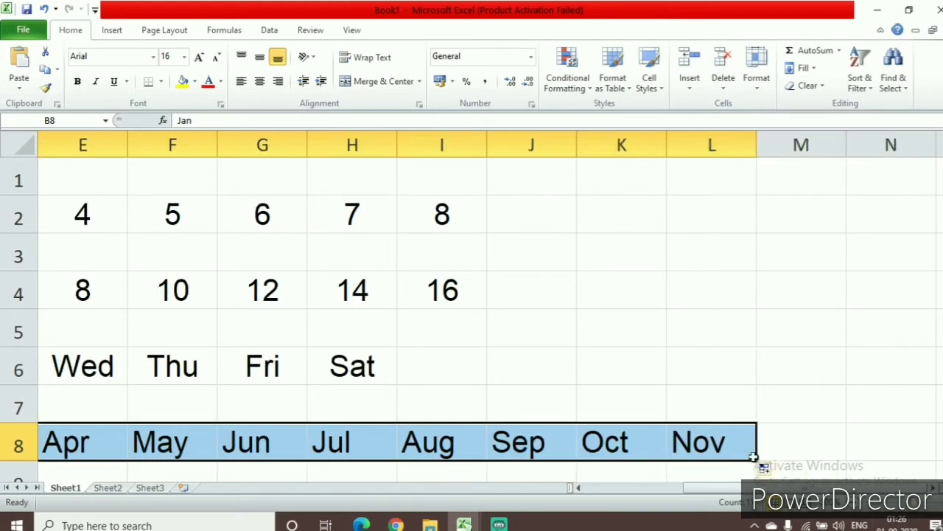
pyautogui.moveTo(753, 457); pyautogui.dragTo(899, 447)
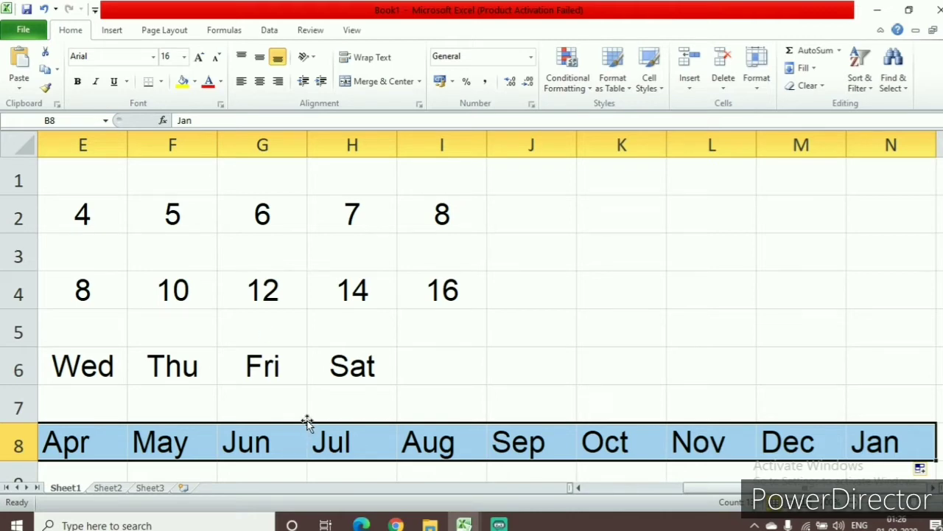
# Step: Enter 1 in A2 and 3 in A3, and extend the odd-number series down column A through A8
pyautogui.moveTo(711, 490); pyautogui.dragTo(612, 495)
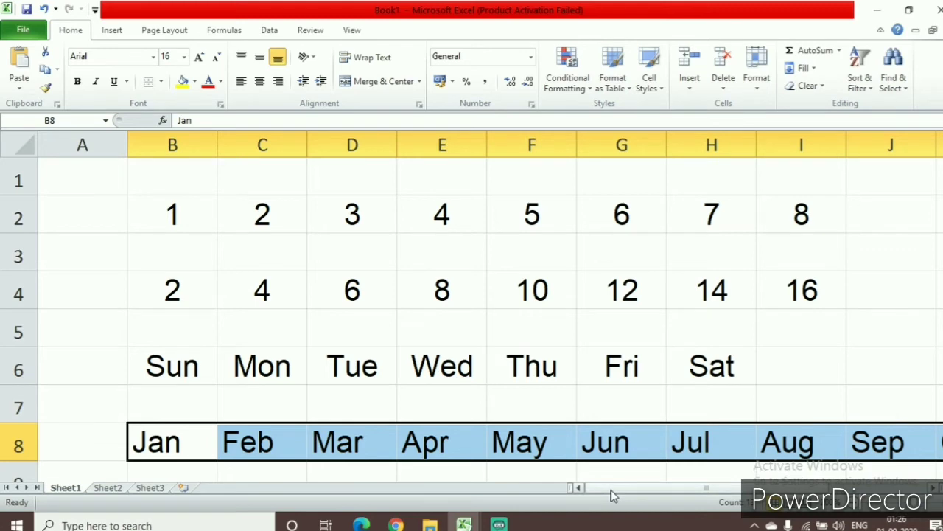
pyautogui.click(105, 217)
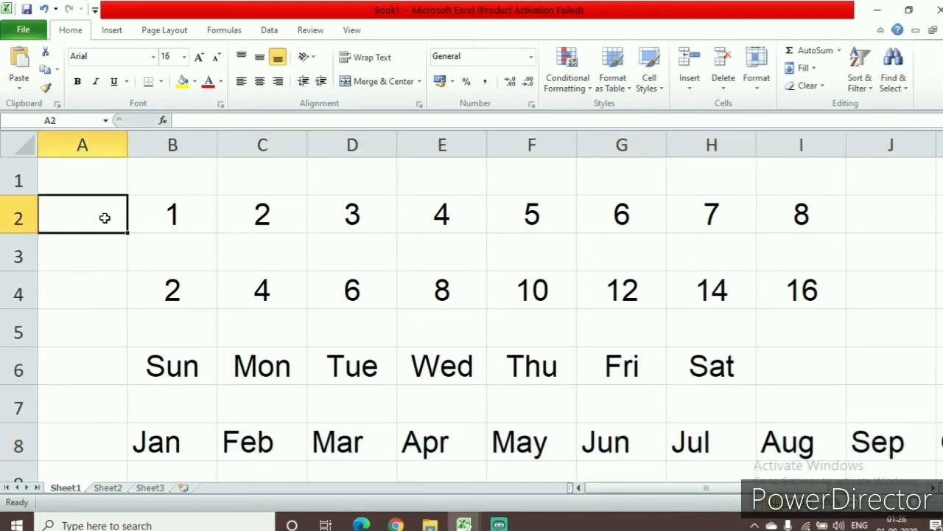
pyautogui.write('1')
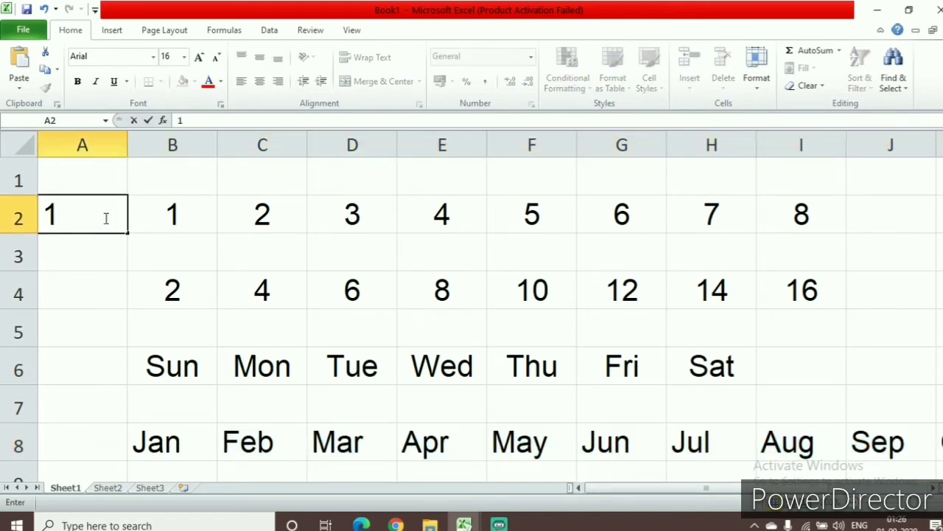
pyautogui.press('Return')
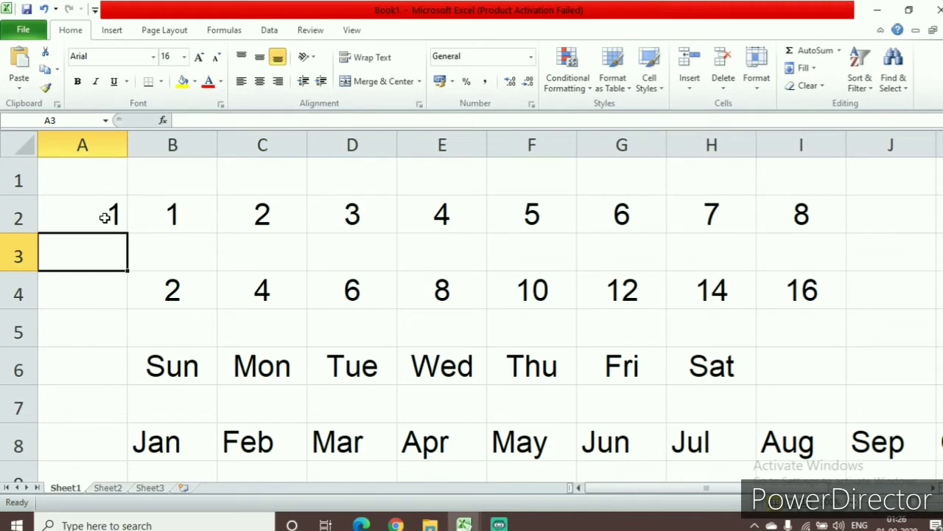
pyautogui.write('3')
pyautogui.click(104, 217)
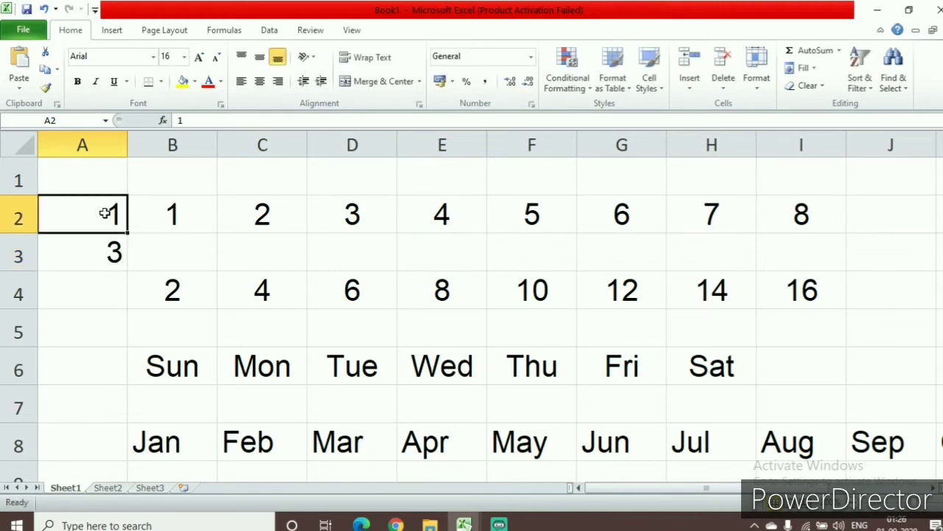
pyautogui.moveTo(105, 217); pyautogui.dragTo(116, 461)
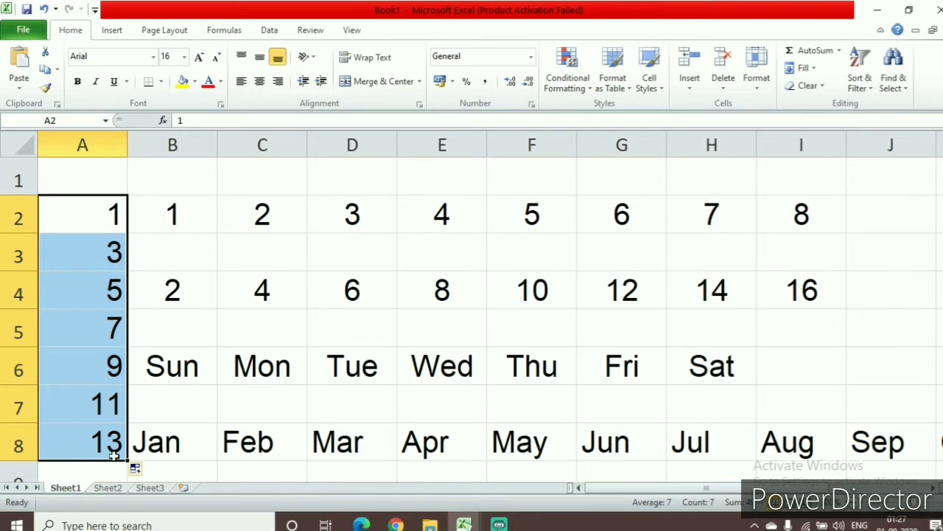
pyautogui.click(254, 256)
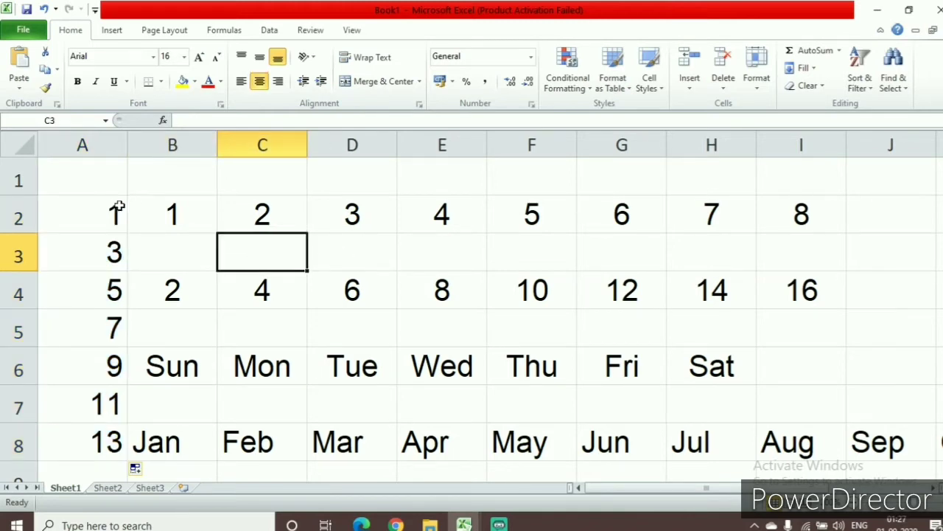
pyautogui.moveTo(118, 209); pyautogui.dragTo(764, 232)
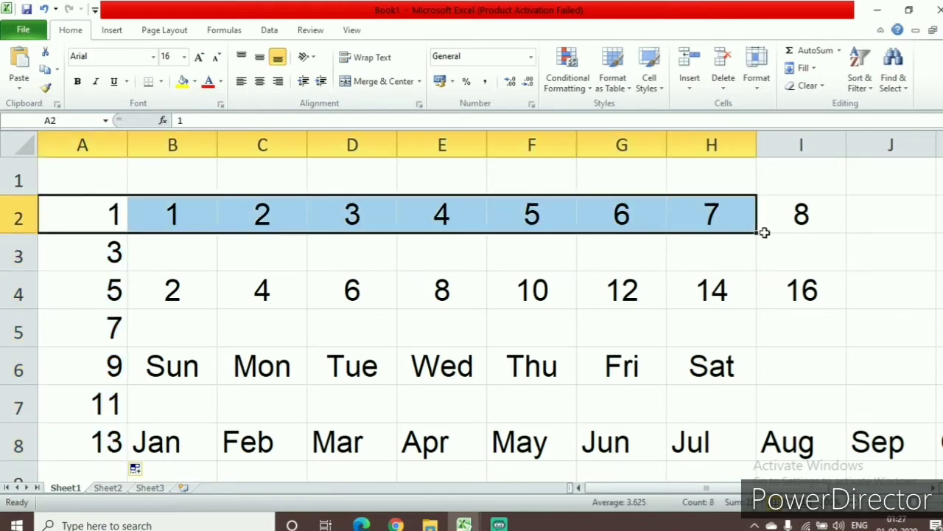
pyautogui.click(813, 223)
pyautogui.click(112, 292)
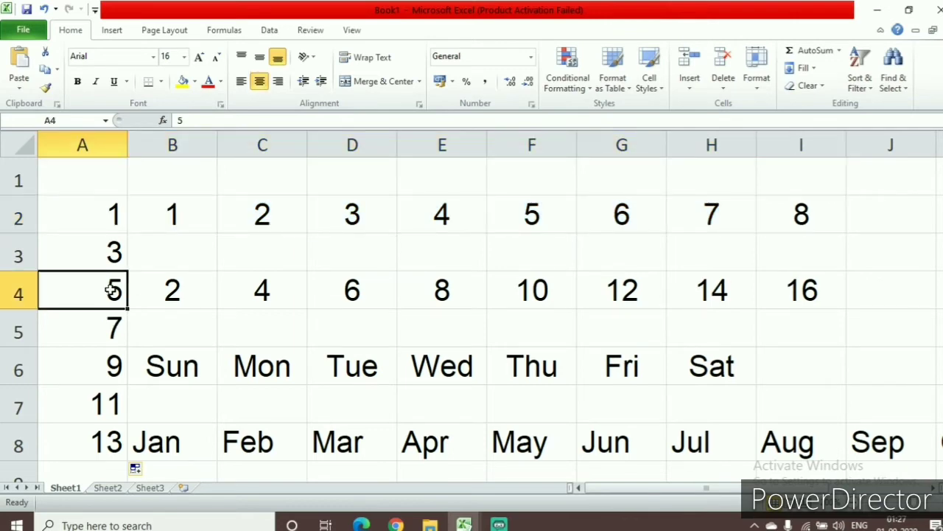
pyautogui.moveTo(112, 291); pyautogui.dragTo(796, 288)
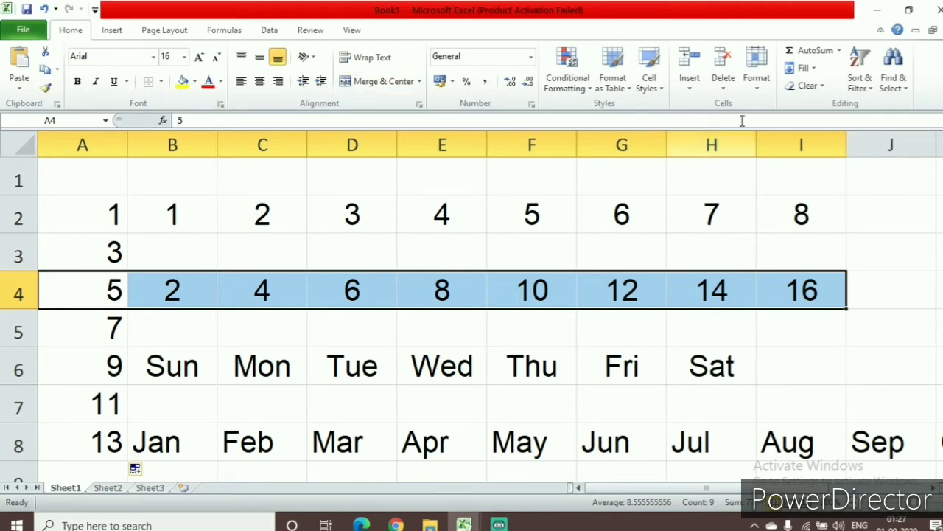
pyautogui.click(912, 300)
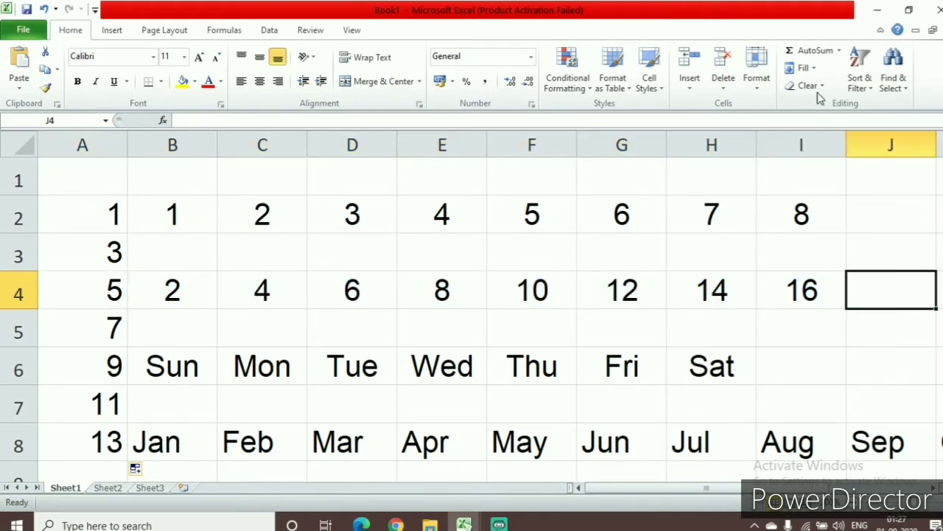
pyautogui.click(841, 53)
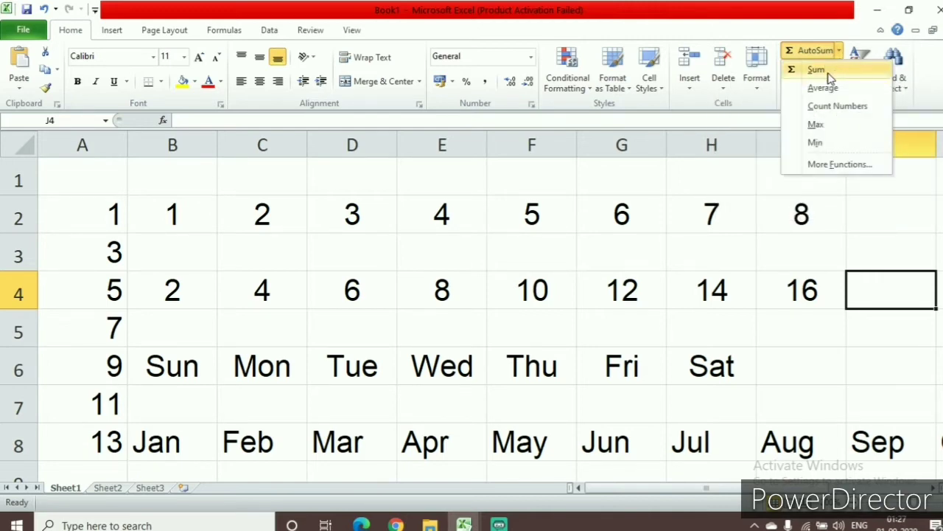
pyautogui.click(829, 72)
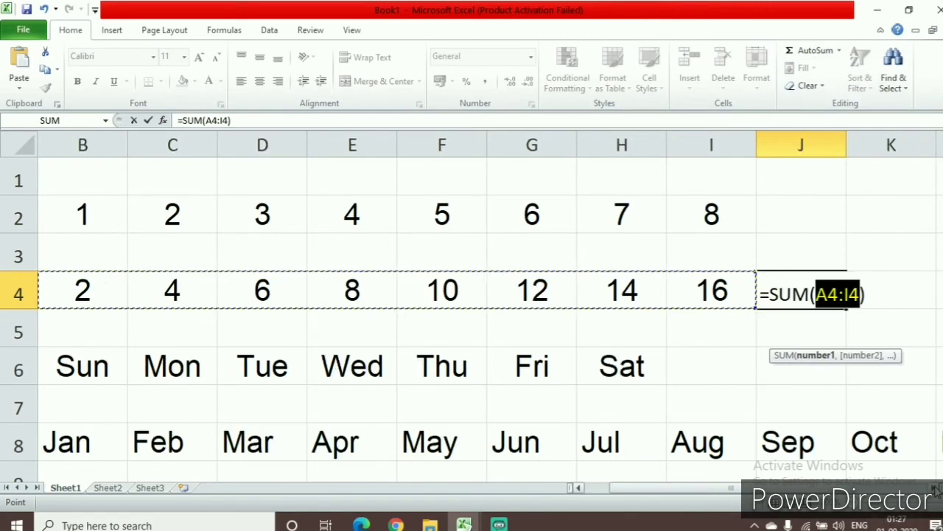
pyautogui.hscroll(1, 719, 309)
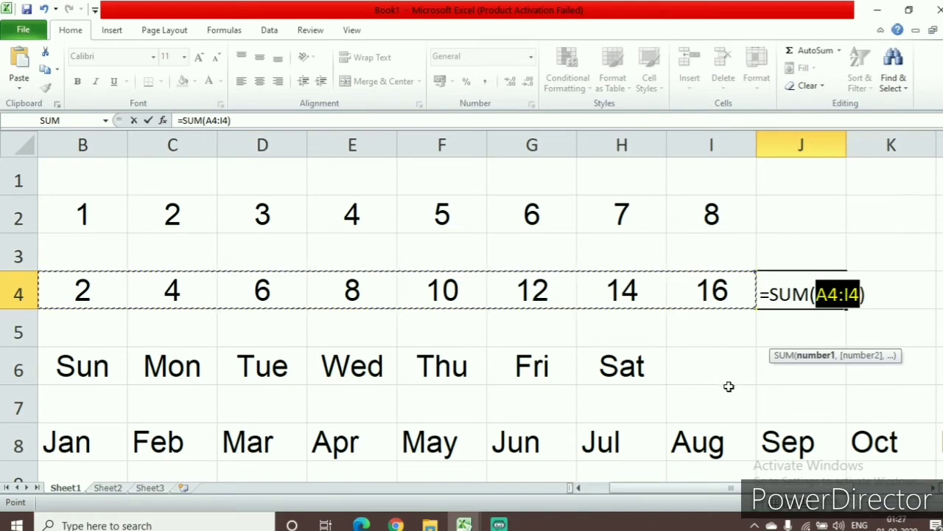
pyautogui.click(682, 336)
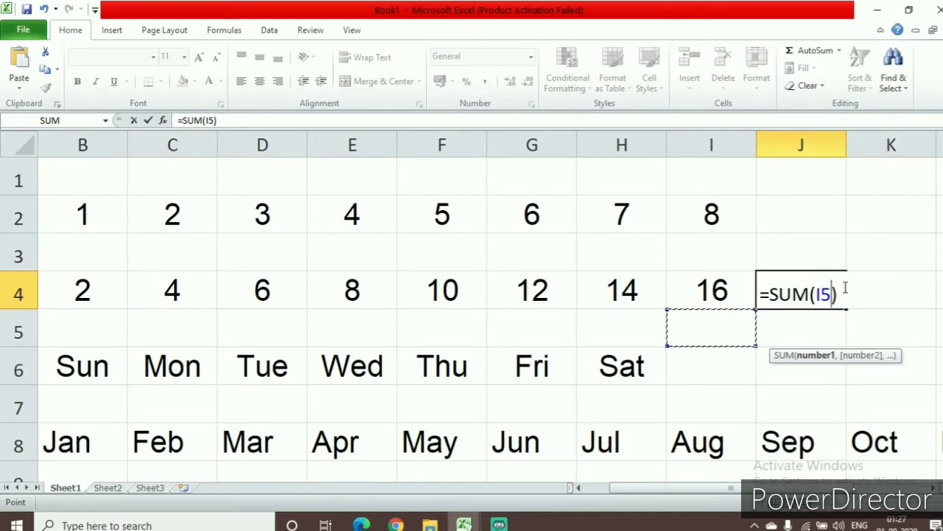
pyautogui.click(824, 290)
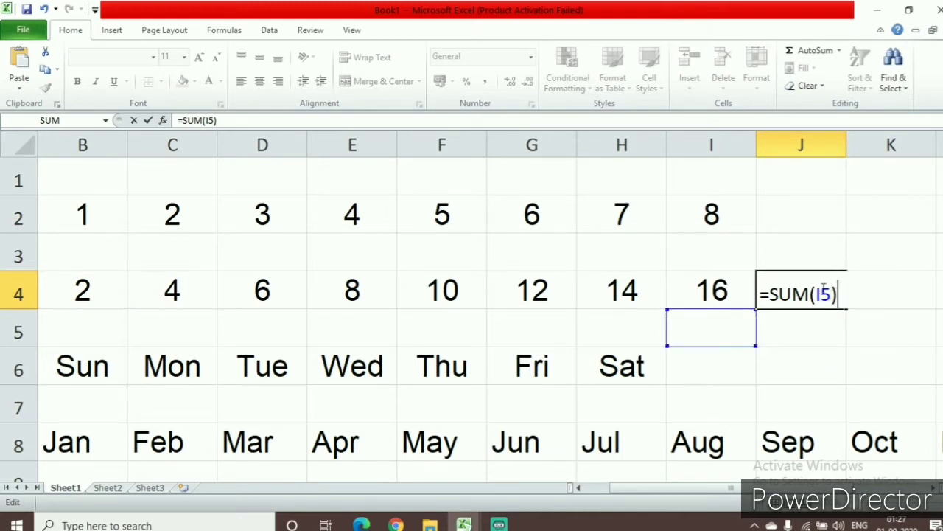
pyautogui.press('BackSpace')
pyautogui.press('BackSpace')
pyautogui.press('BackSpace')
pyautogui.press('BackSpace')
pyautogui.press('BackSpace')
pyautogui.press('BackSpace')
pyautogui.press('BackSpace')
pyautogui.press('BackSpace')
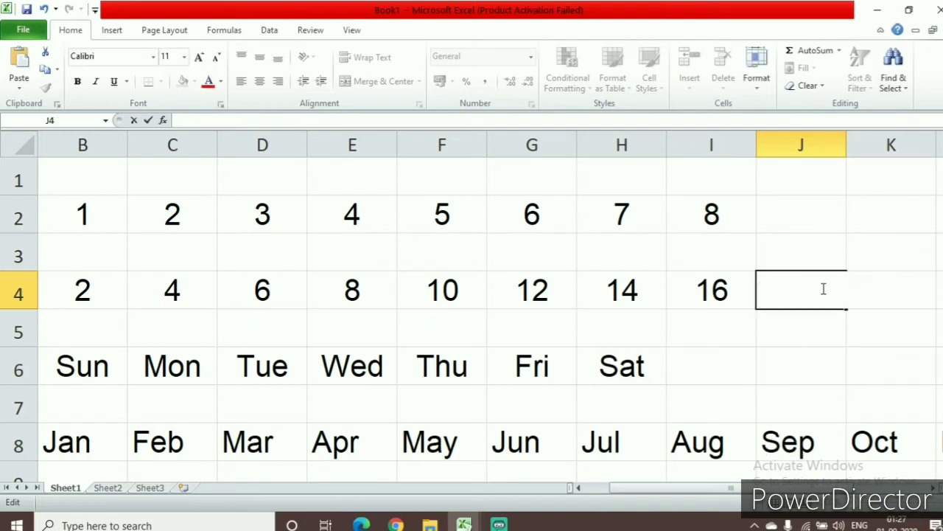
pyautogui.click(726, 332)
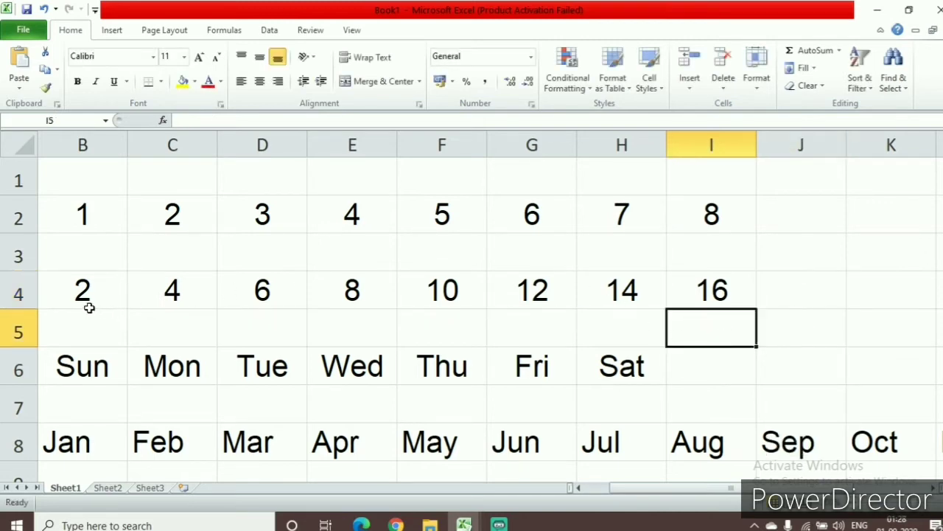
# Step: Total row 4 in cell J4 using the AutoSum Sum function over A4:I4
pyautogui.click(805, 295)
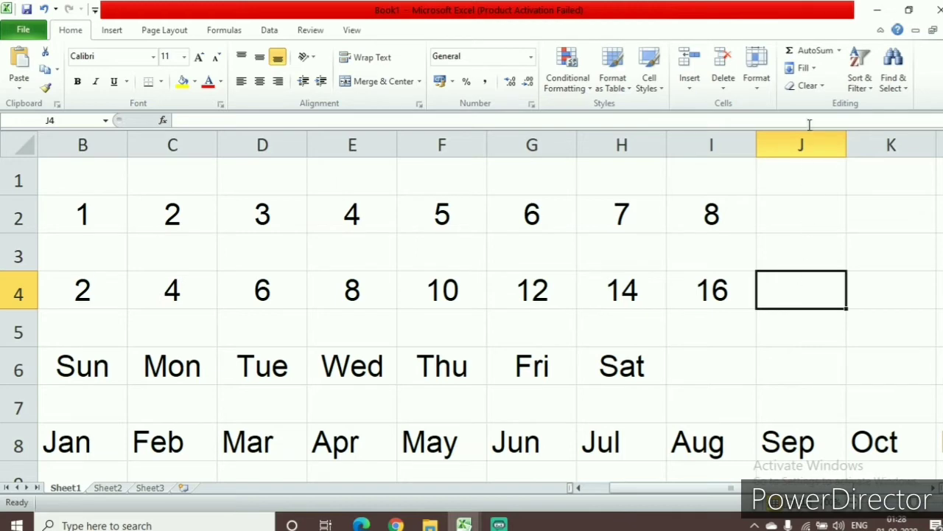
pyautogui.click(839, 51)
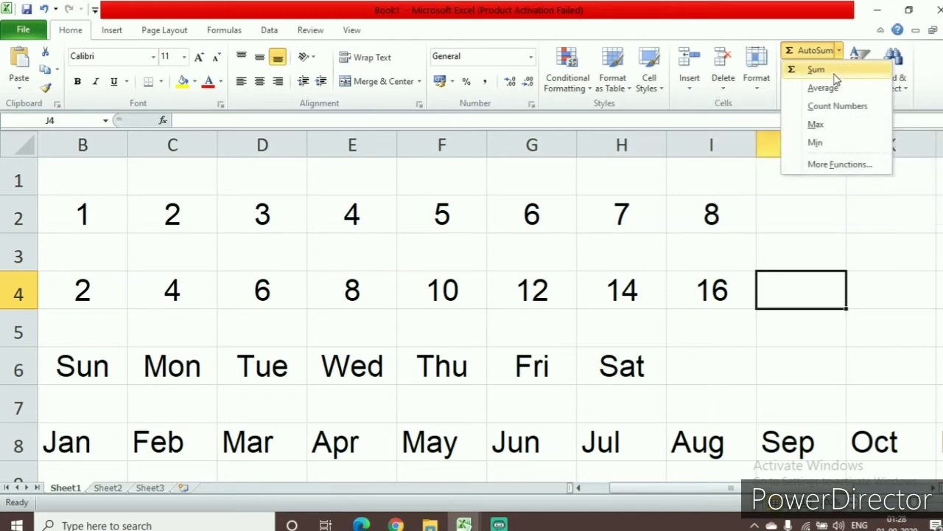
pyautogui.click(835, 72)
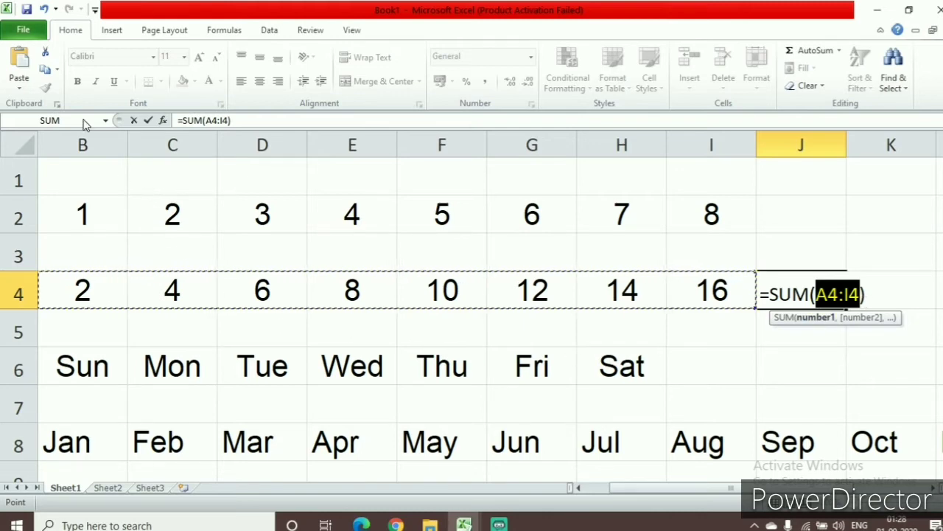
pyautogui.moveTo(625, 489); pyautogui.dragTo(580, 489)
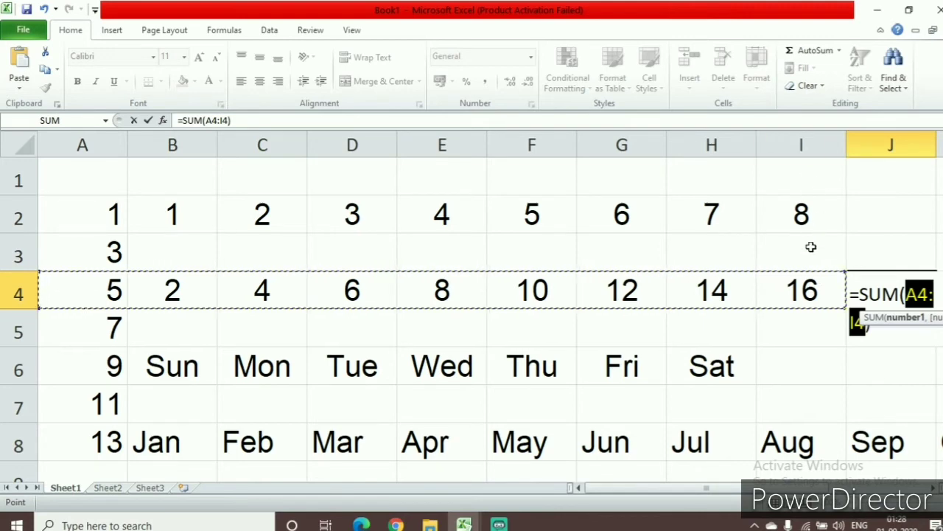
pyautogui.hscroll(1, 855, 321)
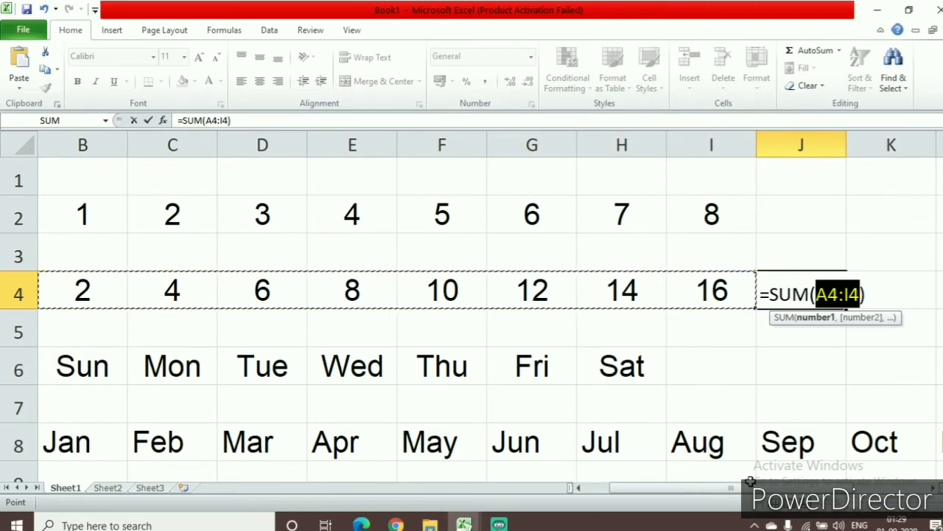
pyautogui.press('Return')
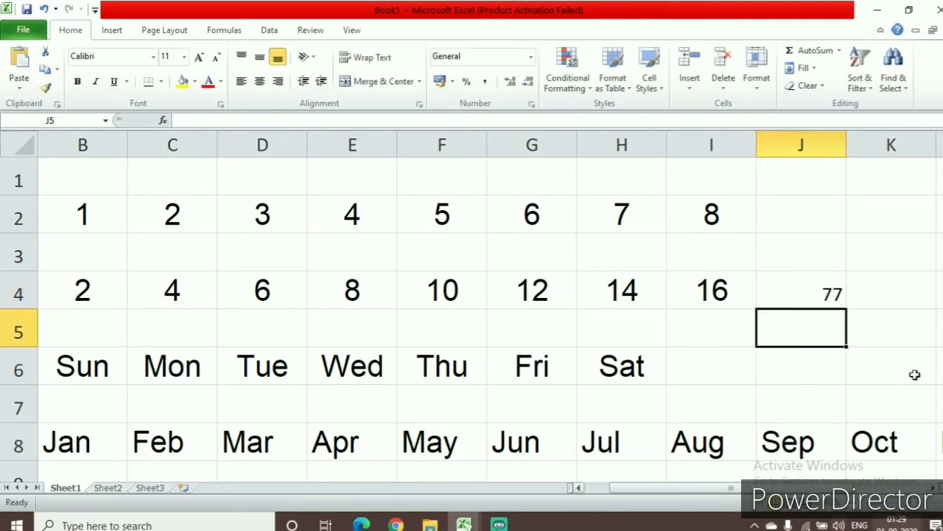
# Step: Format the total in J4 in Arial at font size 18
pyautogui.click(773, 294)
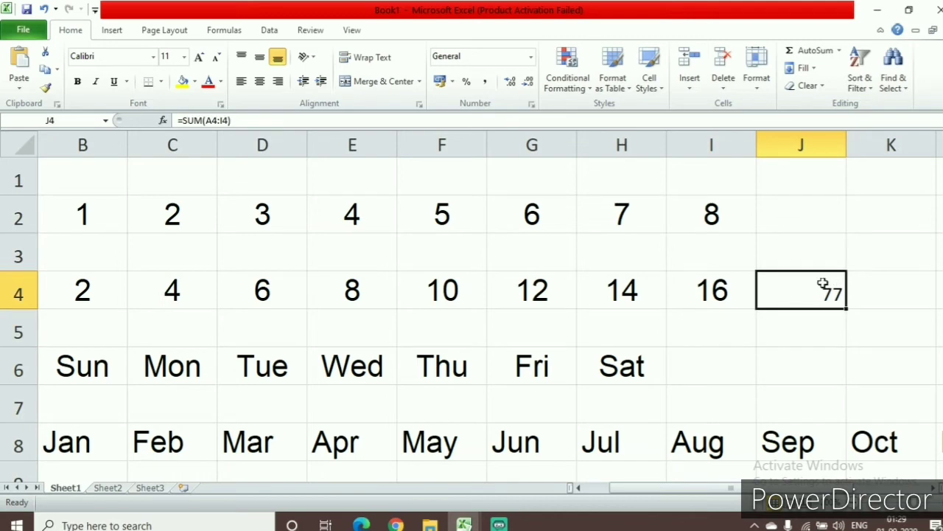
pyautogui.click(153, 58)
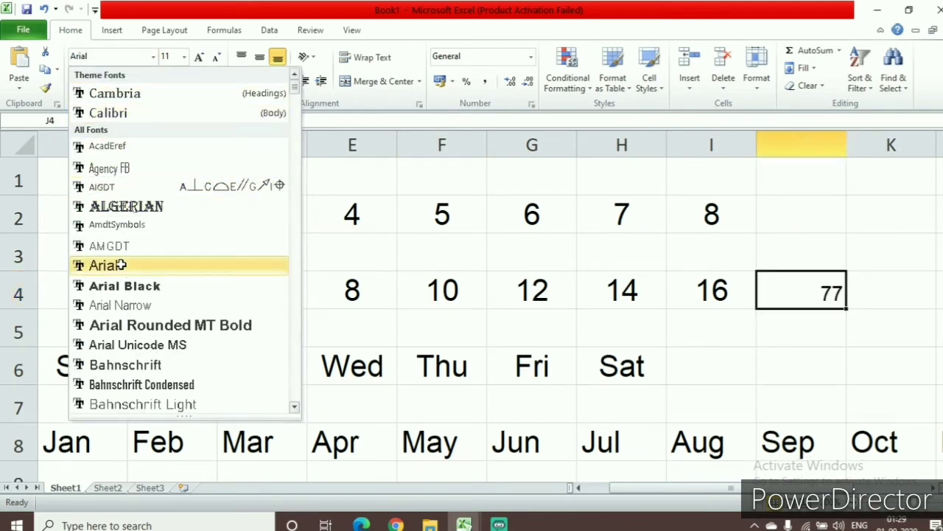
pyautogui.click(123, 267)
pyautogui.click(201, 59)
pyautogui.click(201, 59)
pyautogui.click(200, 59)
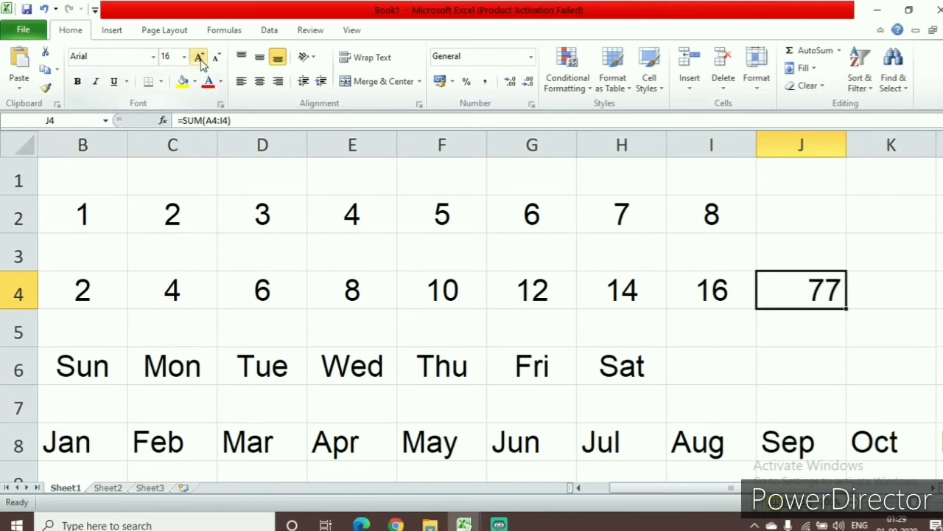
pyautogui.click(201, 59)
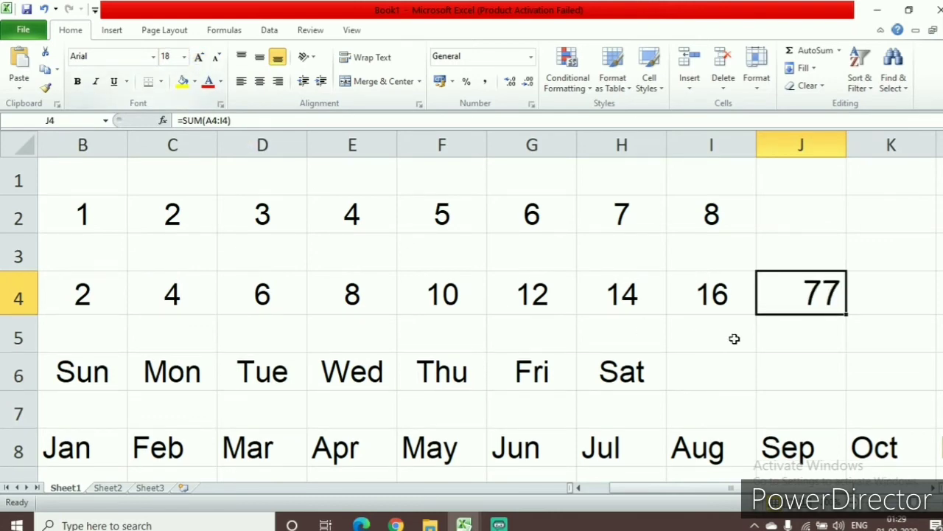
pyautogui.click(800, 337)
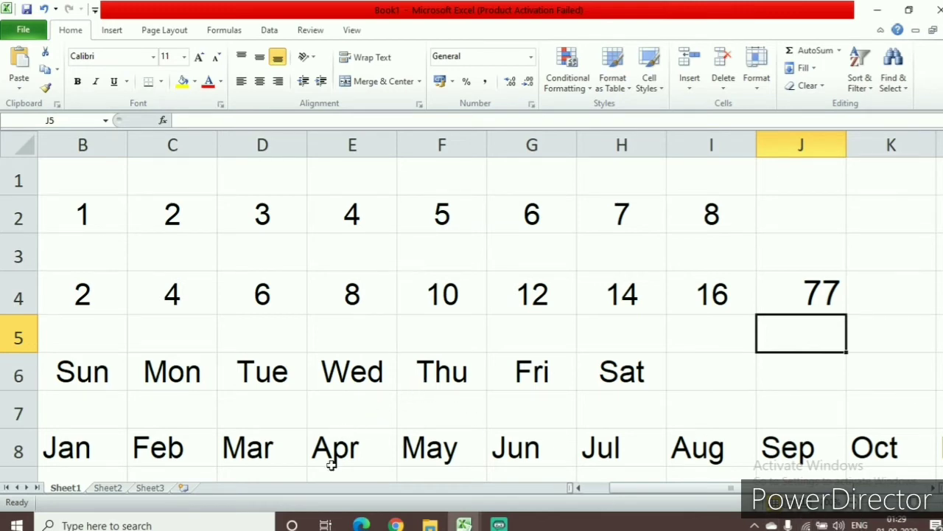
# Step: Switch to the other open workbook, which holds the student marks table
pyautogui.click(107, 489)
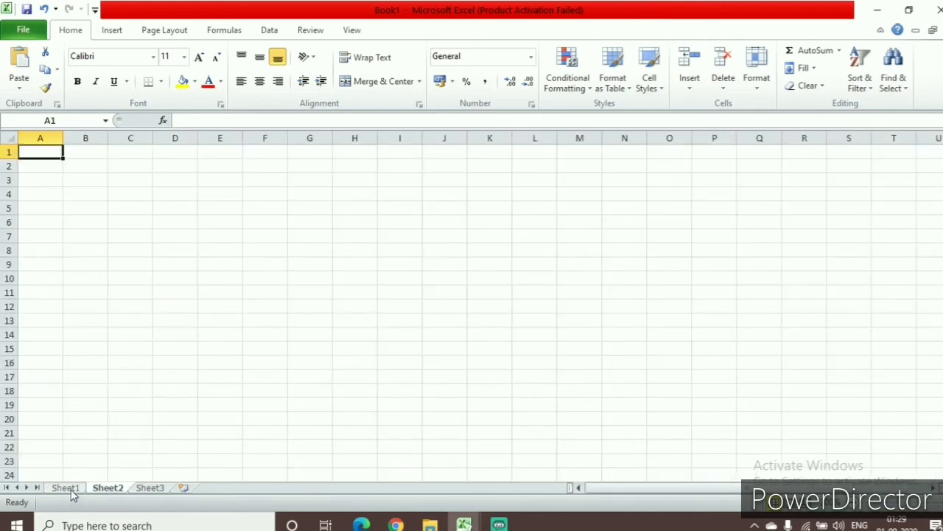
pyautogui.click(70, 491)
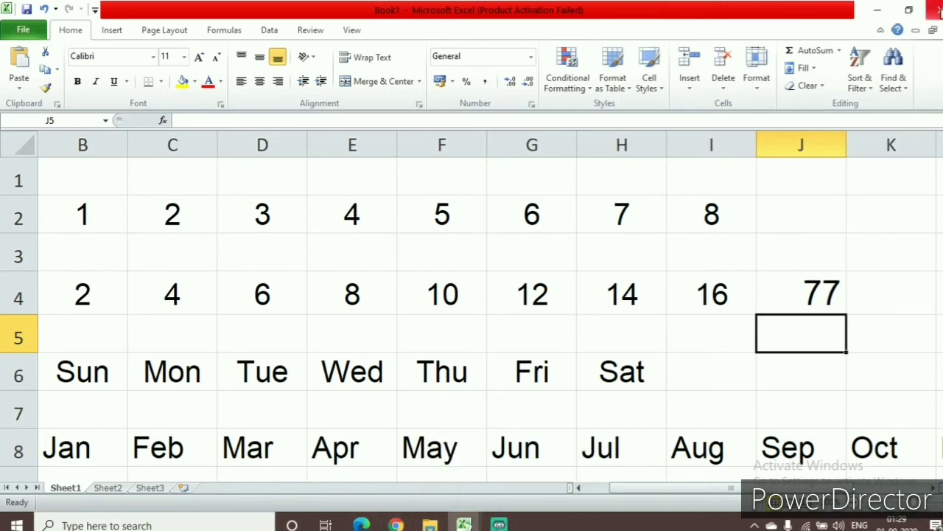
pyautogui.click(876, 10)
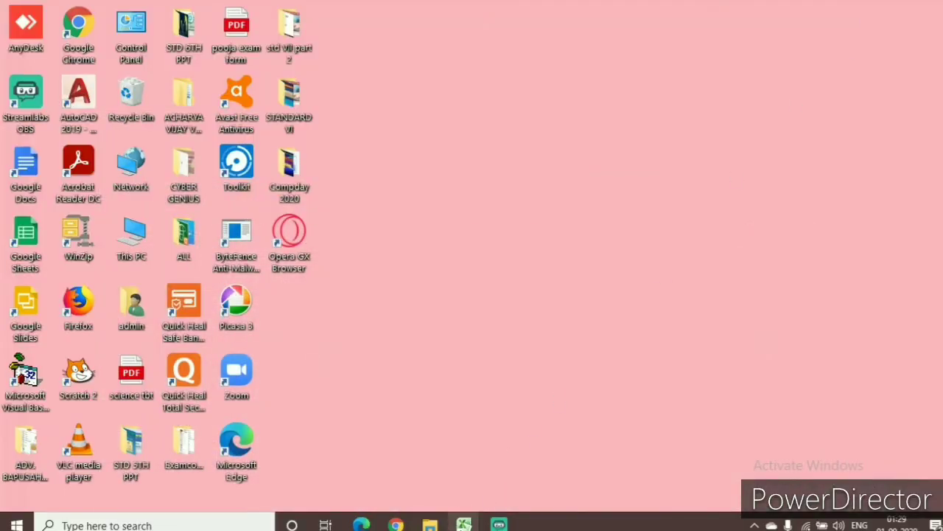
pyautogui.moveTo(464, 524)
pyautogui.click(529, 500)
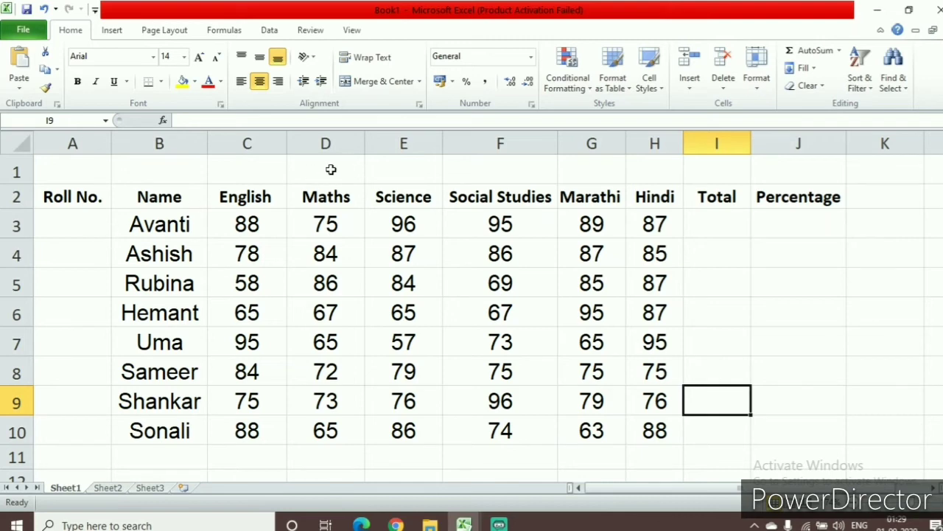
# Step: Enter the title "Marksheet for Std. VII" in cell D1 above the marks table
pyautogui.click(327, 169)
pyautogui.doubleClick(330, 169)
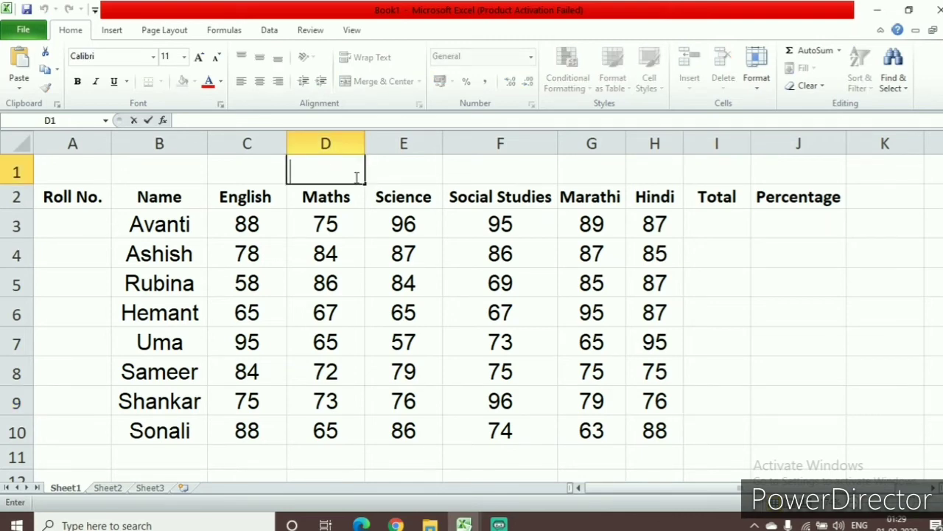
pyautogui.write('Me')
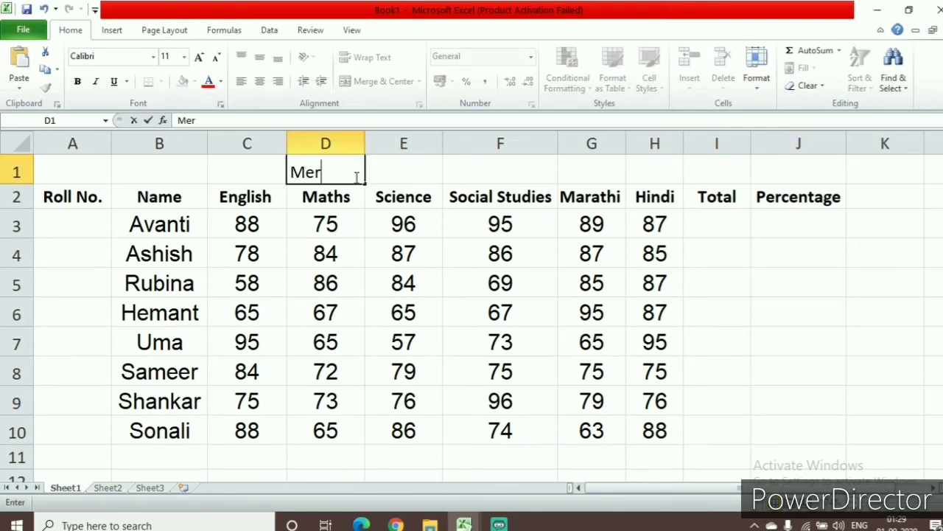
pyautogui.press('BackSpace')
pyautogui.write('arkshee')
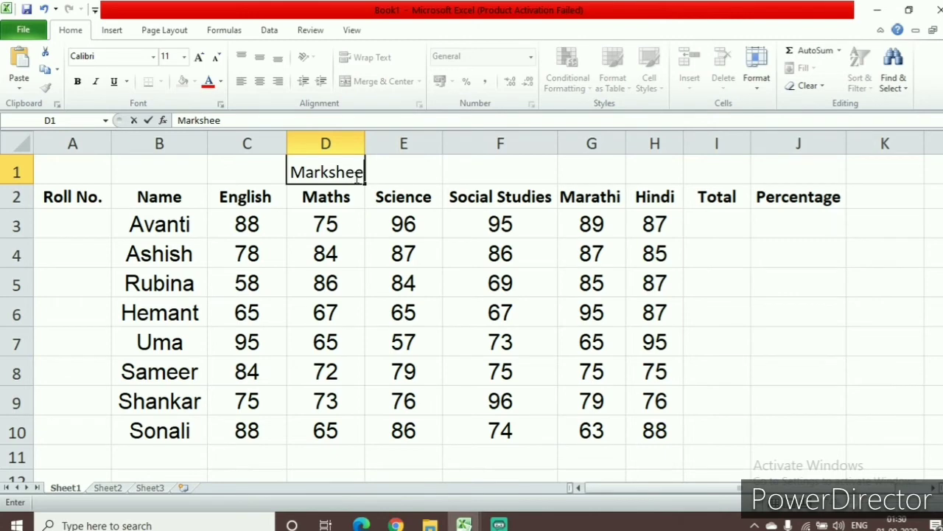
pyautogui.write('t g')
pyautogui.press('BackSpace')
pyautogui.write('for')
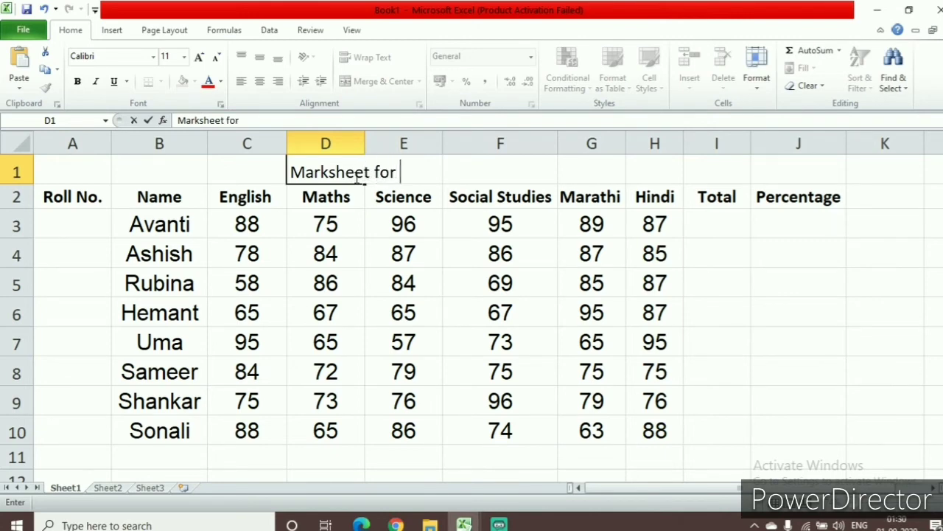
pyautogui.write(' Std')
pyautogui.write('. VII')
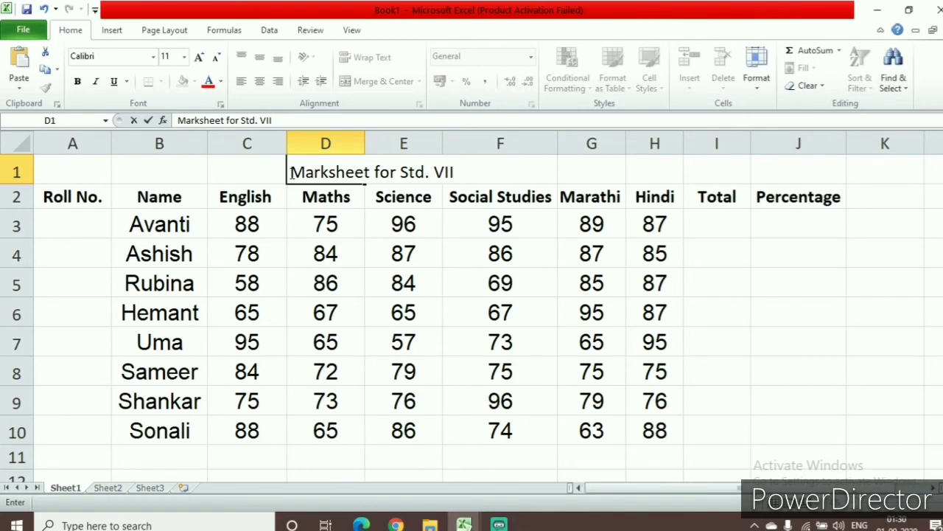
# Step: Format the marksheet title in D1 in Arial Black at font size 16
pyautogui.moveTo(291, 173); pyautogui.dragTo(474, 177)
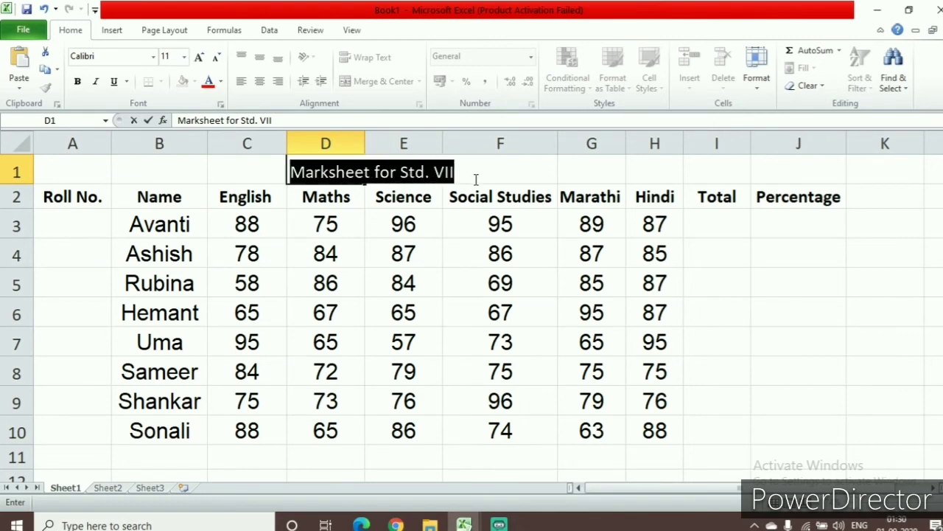
pyautogui.click(154, 57)
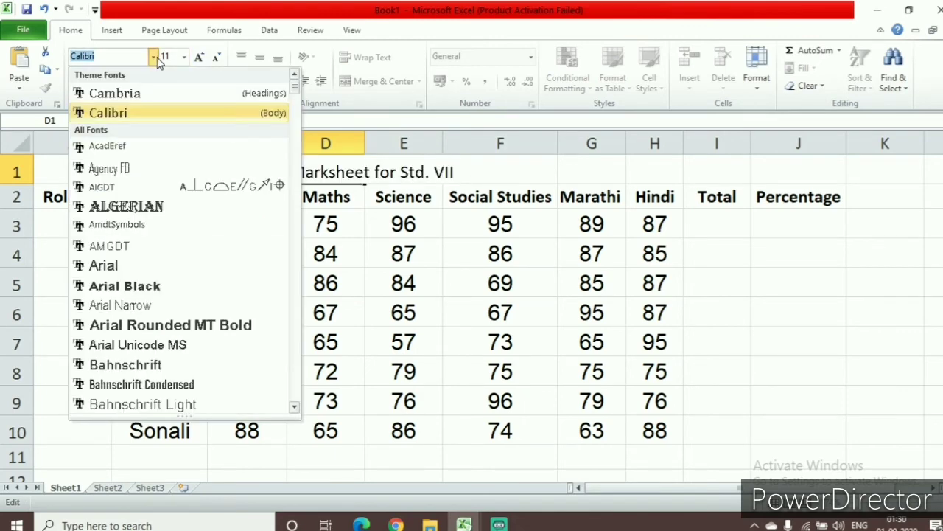
pyautogui.click(154, 287)
pyautogui.click(199, 59)
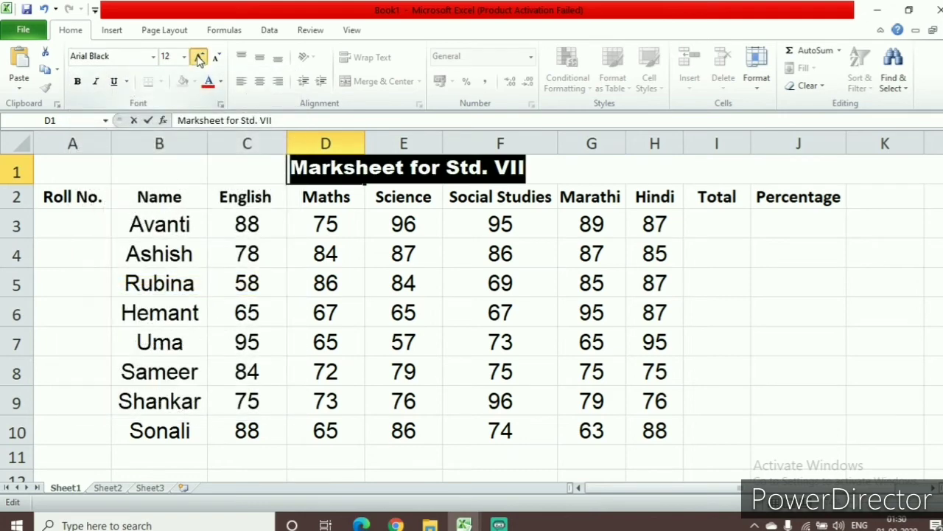
pyautogui.click(199, 58)
pyautogui.click(199, 59)
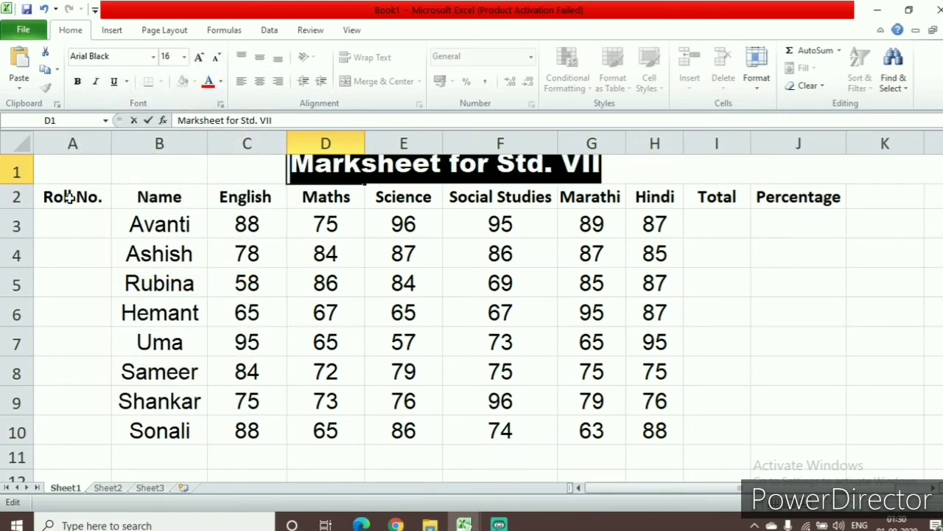
# Step: Move the whole marks table from A2:J10 down one row so its header row starts at A3
pyautogui.moveTo(69, 197); pyautogui.dragTo(760, 446)
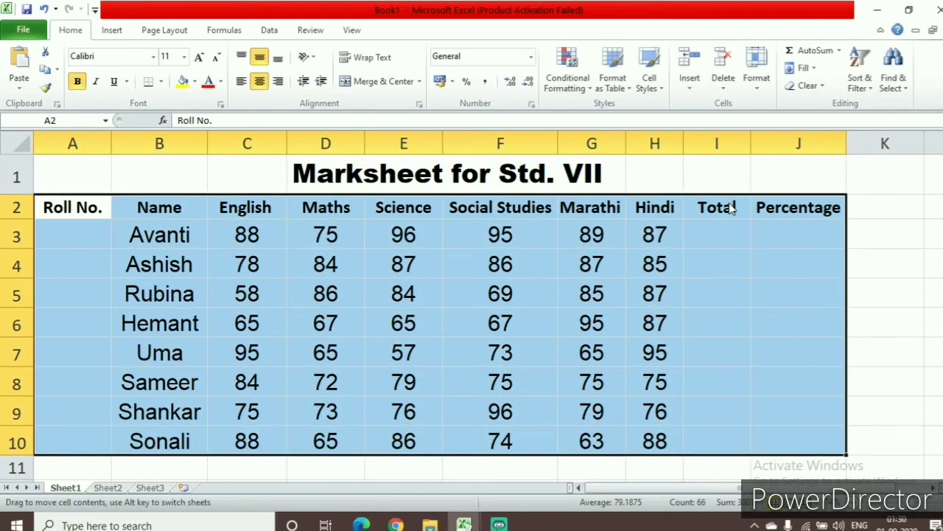
pyautogui.moveTo(732, 208); pyautogui.dragTo(726, 258)
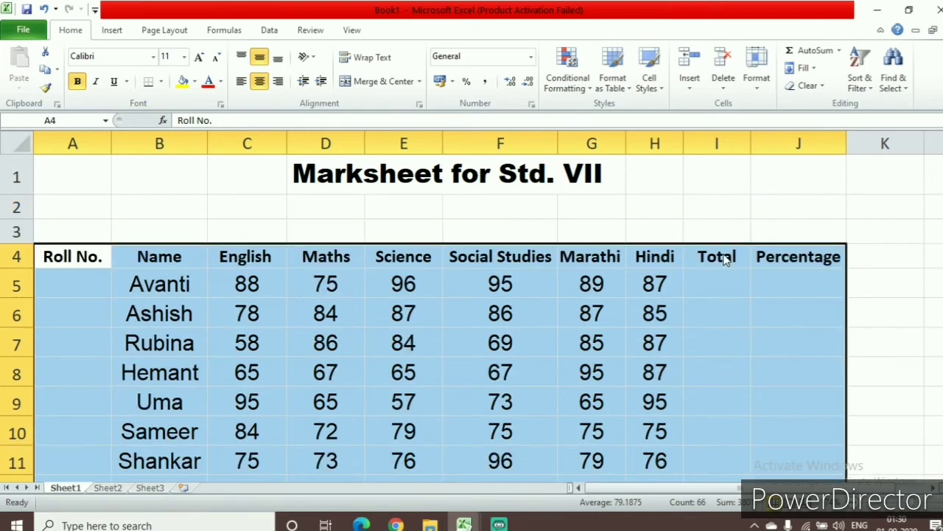
pyautogui.click(463, 214)
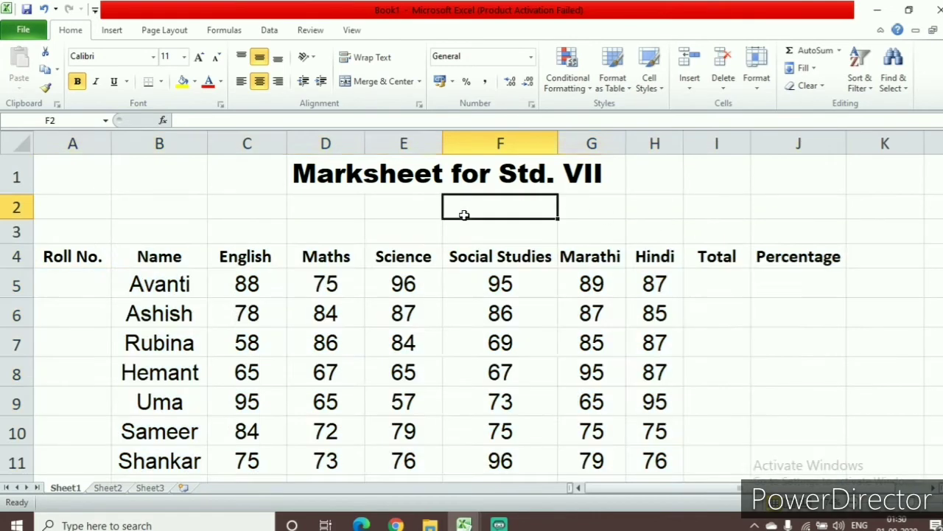
pyautogui.moveTo(69, 255); pyautogui.dragTo(790, 428)
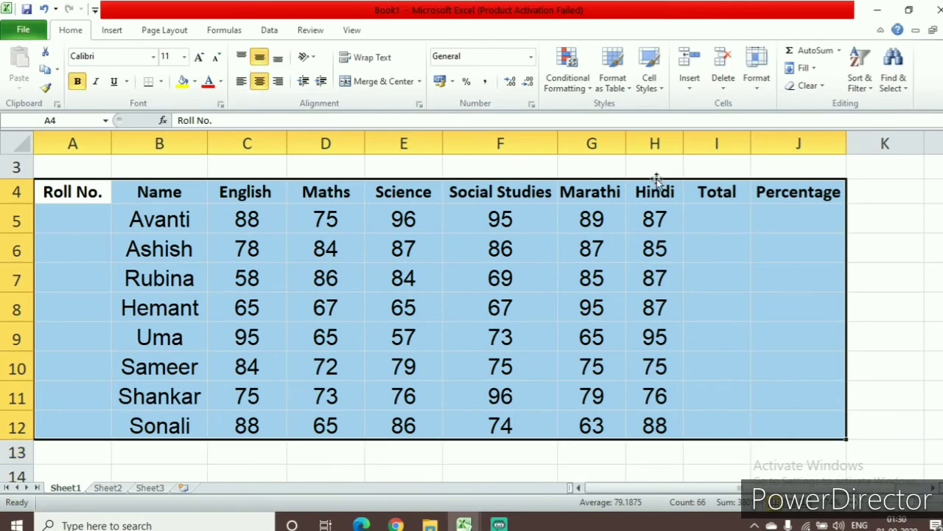
pyautogui.moveTo(656, 179); pyautogui.dragTo(655, 162)
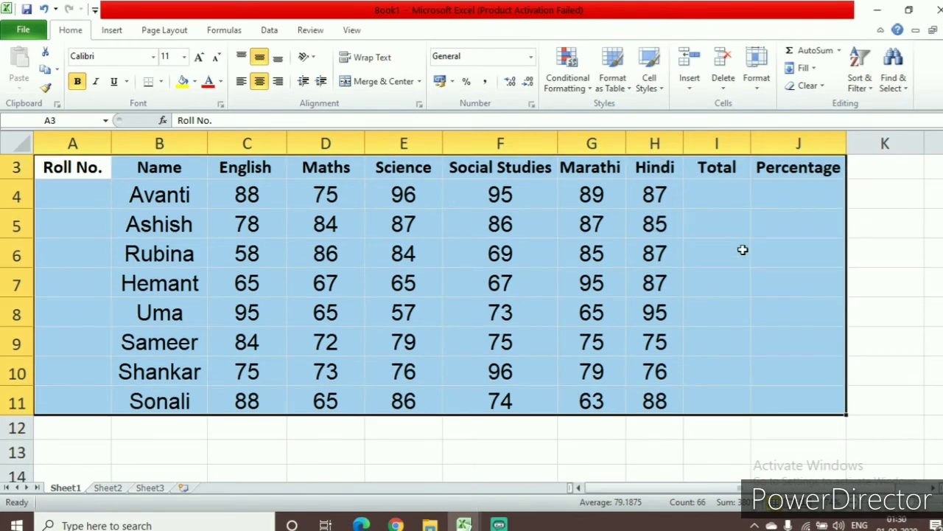
# Step: Change the font color of the "Marksheet for Std. VII" title in D1 to red
pyautogui.scroll(1, 741, 248)
pyautogui.click(410, 180)
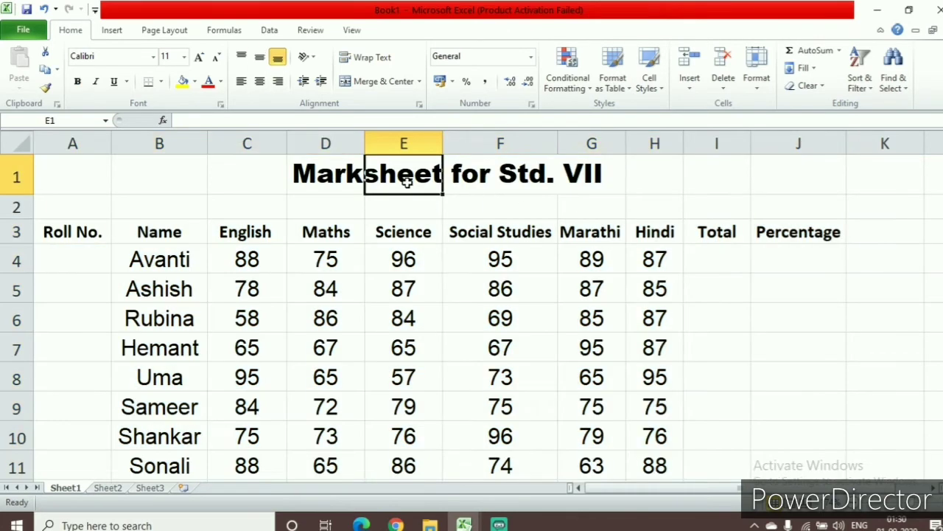
pyautogui.click(293, 175)
pyautogui.doubleClick(293, 175)
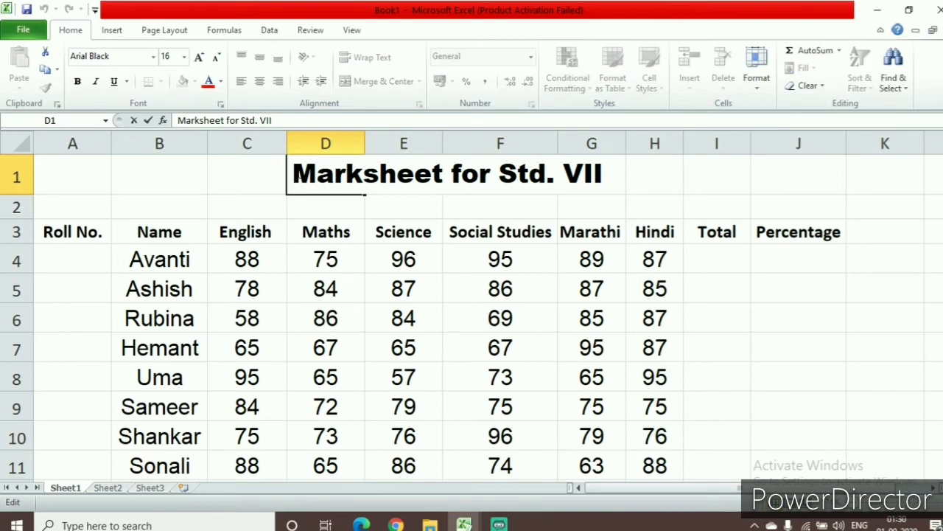
pyautogui.moveTo(293, 175); pyautogui.dragTo(634, 173)
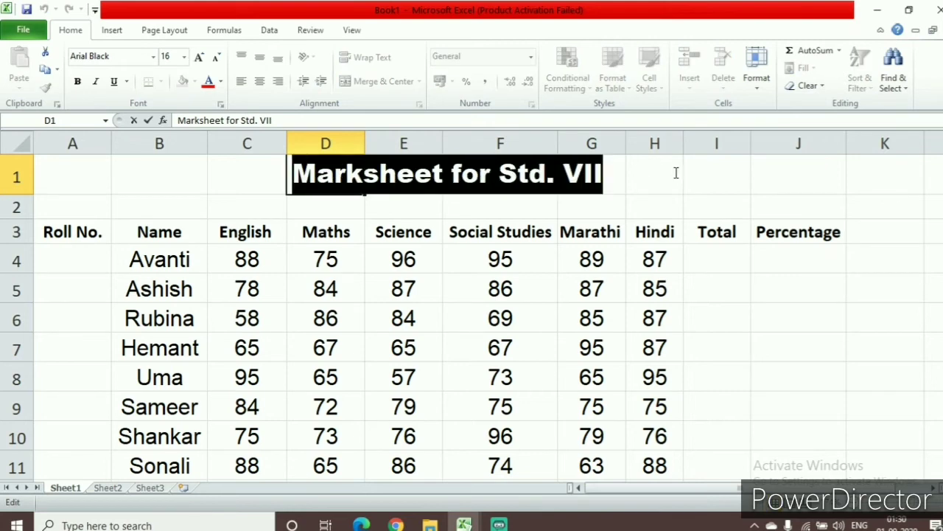
pyautogui.click(209, 83)
pyautogui.click(785, 312)
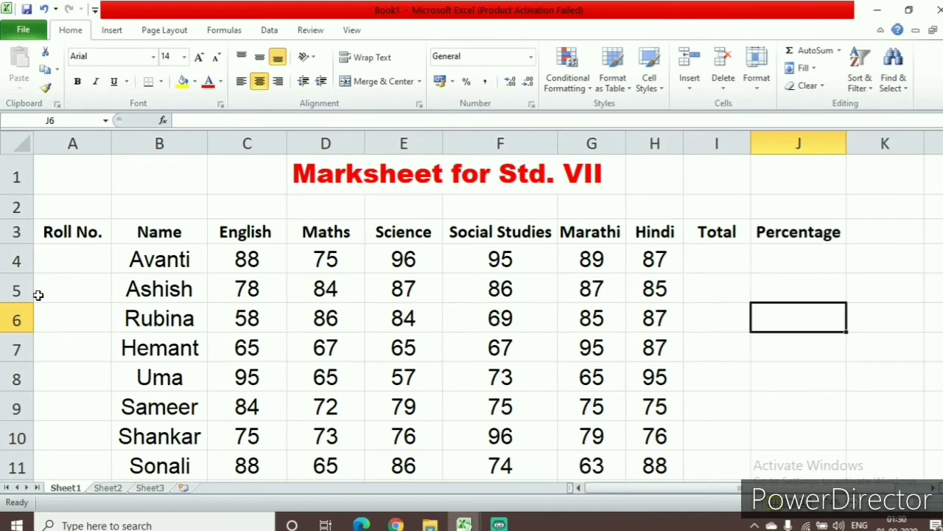
# Step: Fill the Roll No. column from A4 to A11 with the series 1 to 8, starting from entered values 1 and 2
pyautogui.click(64, 265)
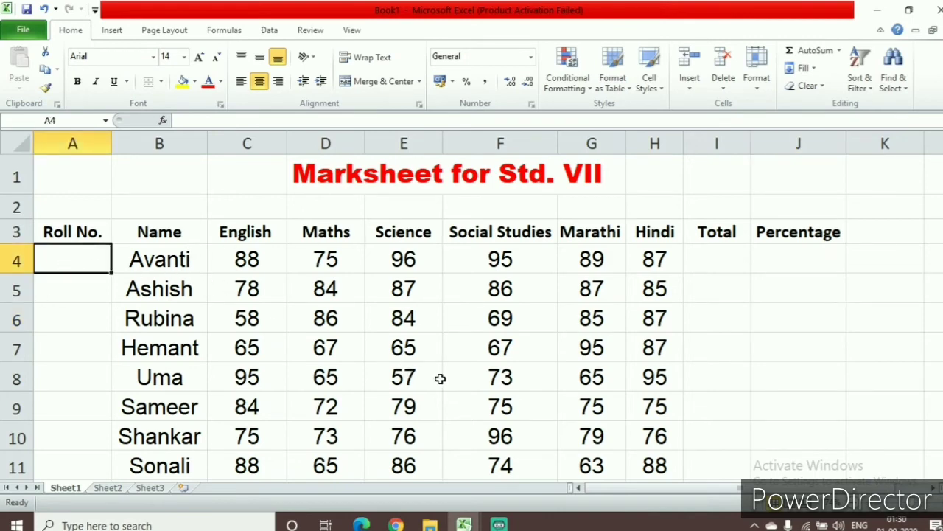
pyautogui.write('1')
pyautogui.press('Return')
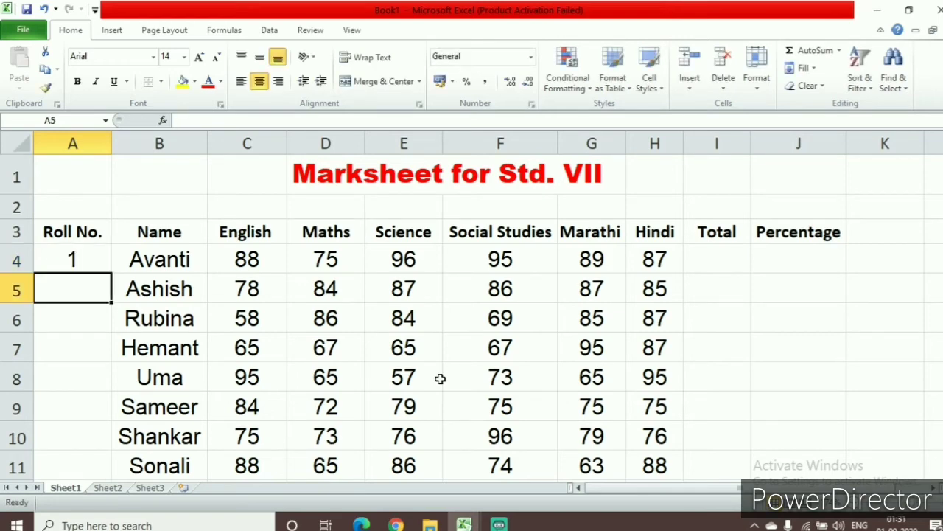
pyautogui.write('2')
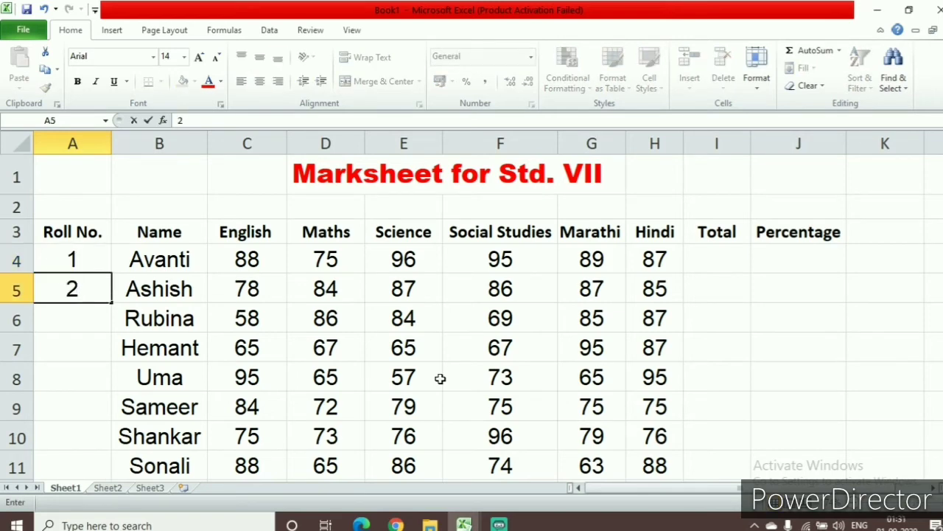
pyautogui.moveTo(63, 258); pyautogui.dragTo(75, 294)
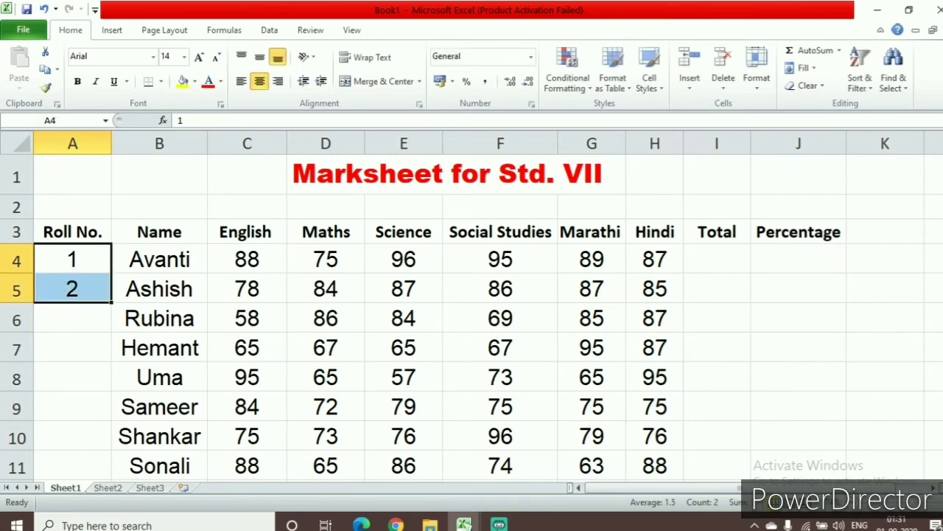
pyautogui.scroll(-1, 472, 317)
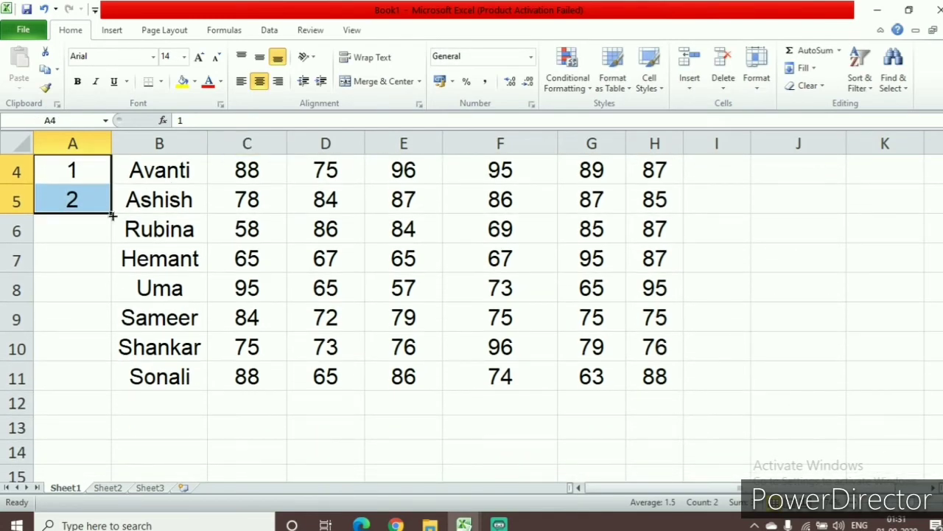
pyautogui.moveTo(112, 215); pyautogui.dragTo(111, 387)
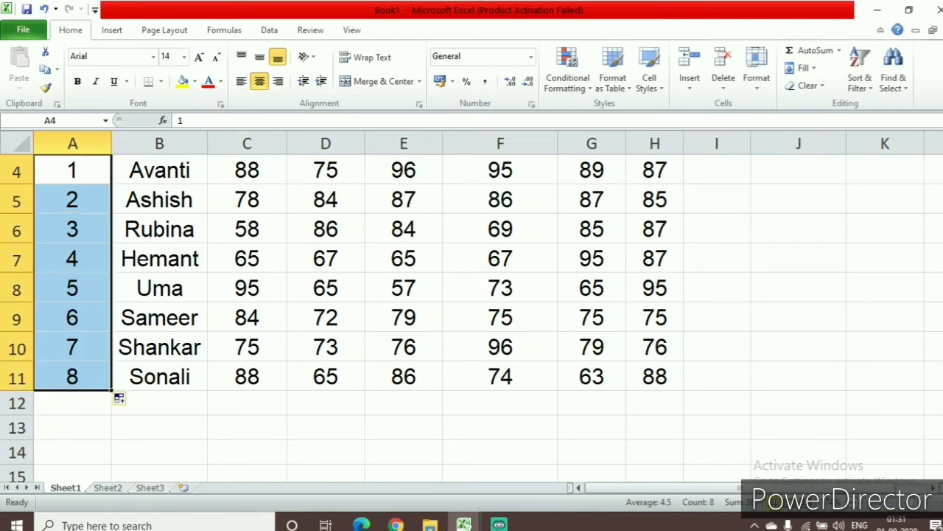
# Step: Use AutoSum in I4 to total the first student's marks with =SUM(C4:H4)
pyautogui.scroll(1, 472, 317)
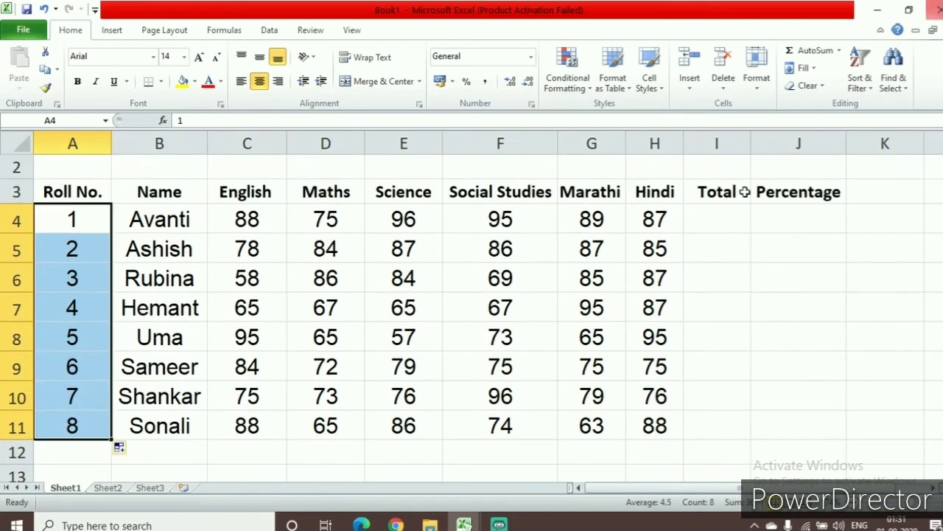
pyautogui.click(725, 217)
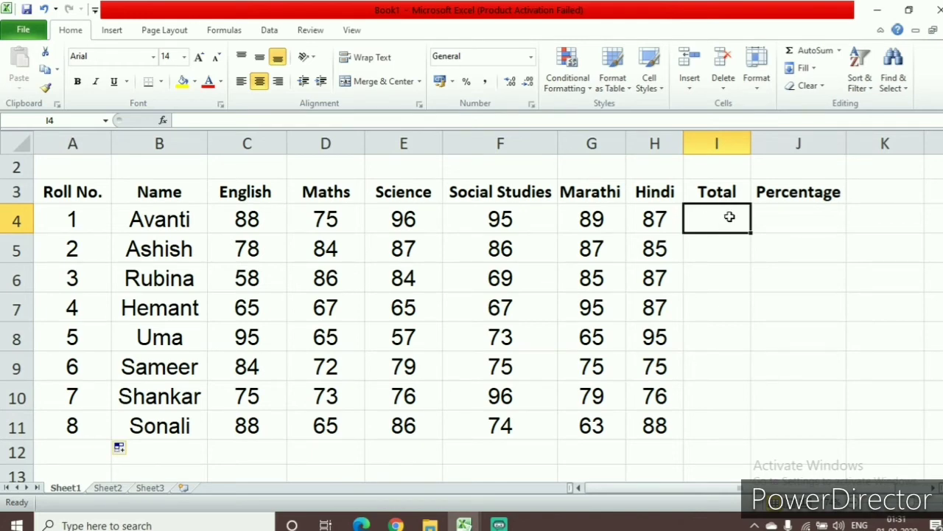
pyautogui.click(799, 53)
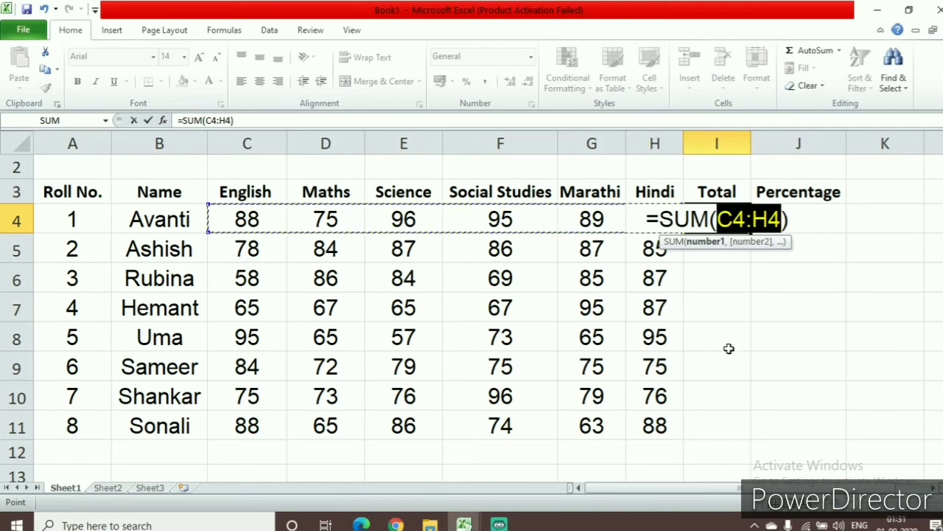
pyautogui.press('Return')
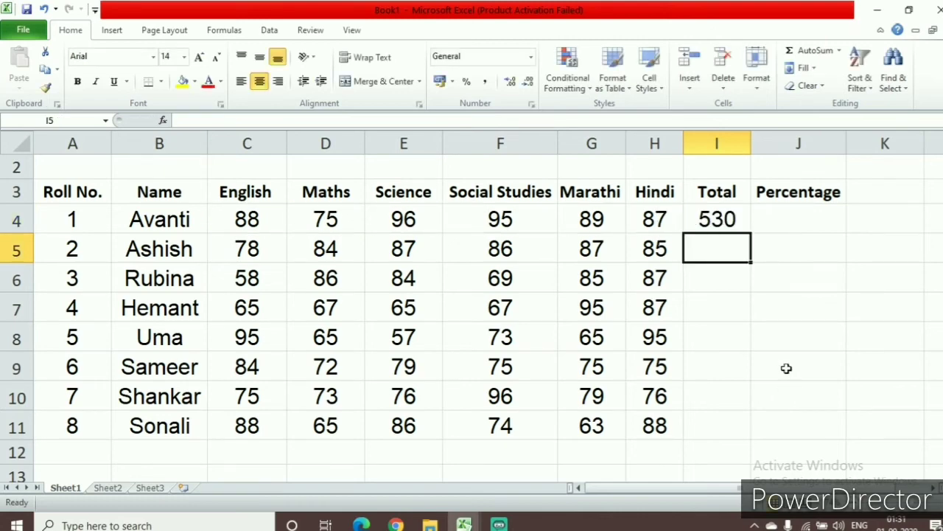
pyautogui.click(716, 219)
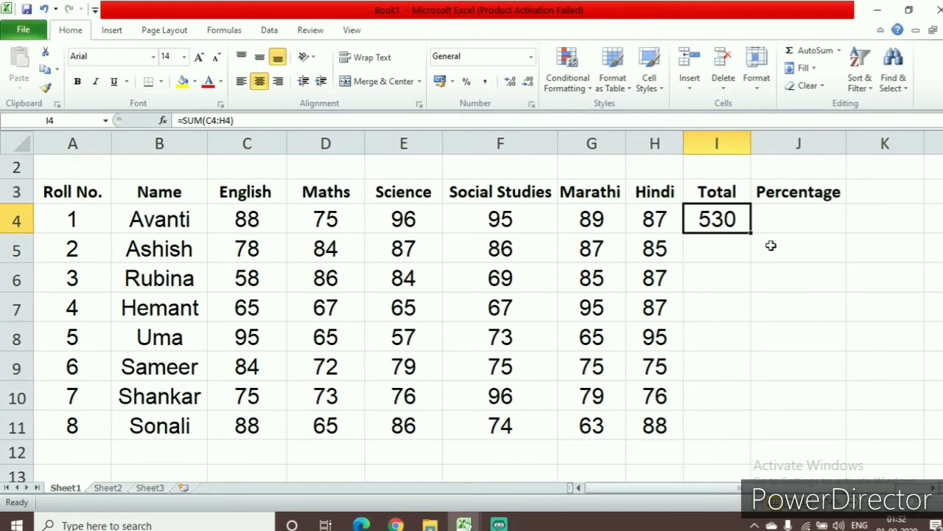
pyautogui.click(727, 250)
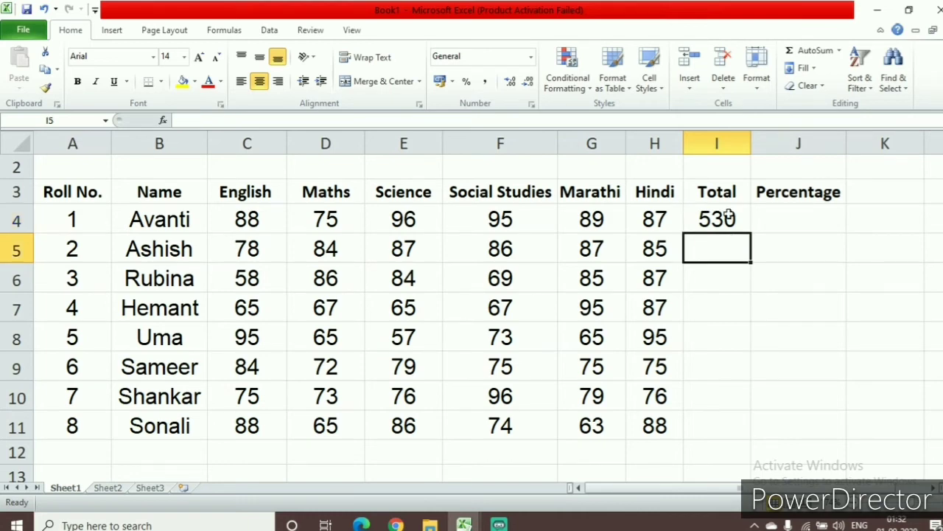
pyautogui.click(728, 215)
pyautogui.click(725, 250)
pyautogui.click(718, 296)
pyautogui.click(721, 280)
pyautogui.click(727, 250)
# Step: Fill the total formula from I4 down to I11 for the remaining students
pyautogui.click(730, 222)
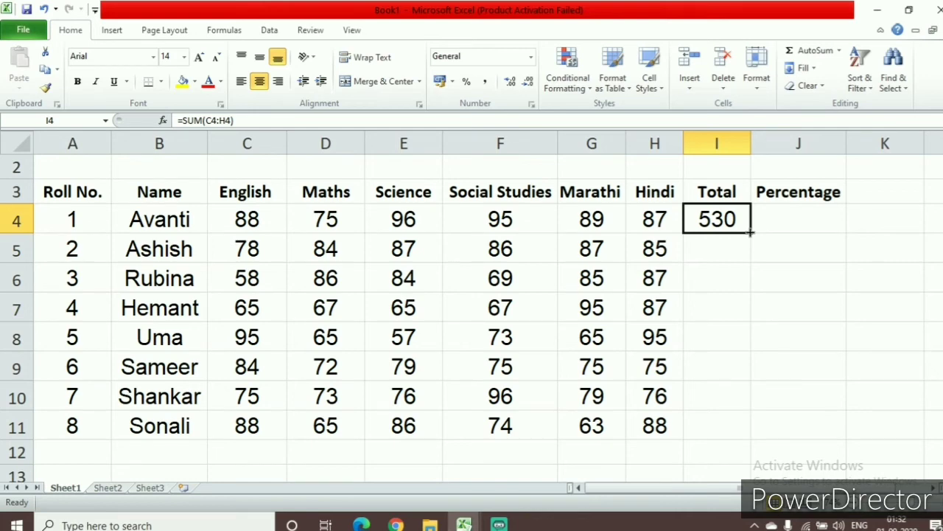
pyautogui.moveTo(750, 232); pyautogui.dragTo(732, 429)
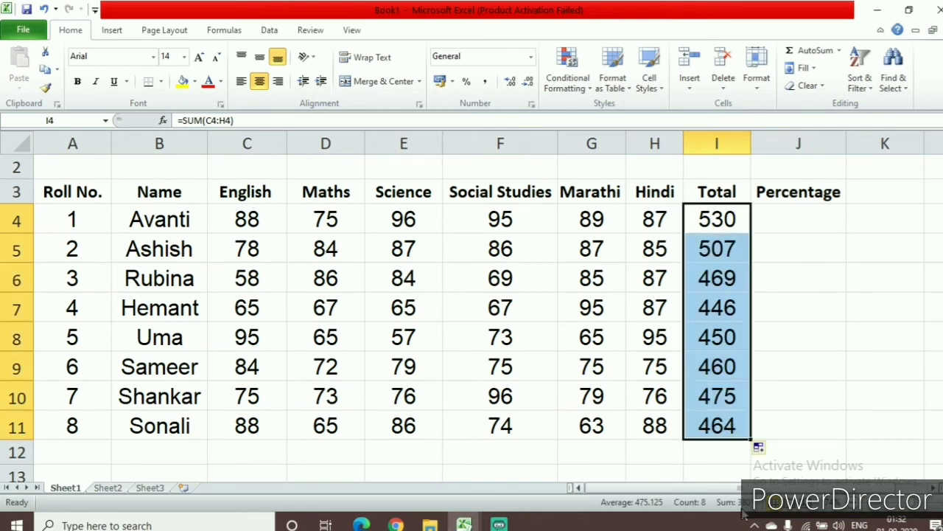
pyautogui.click(652, 451)
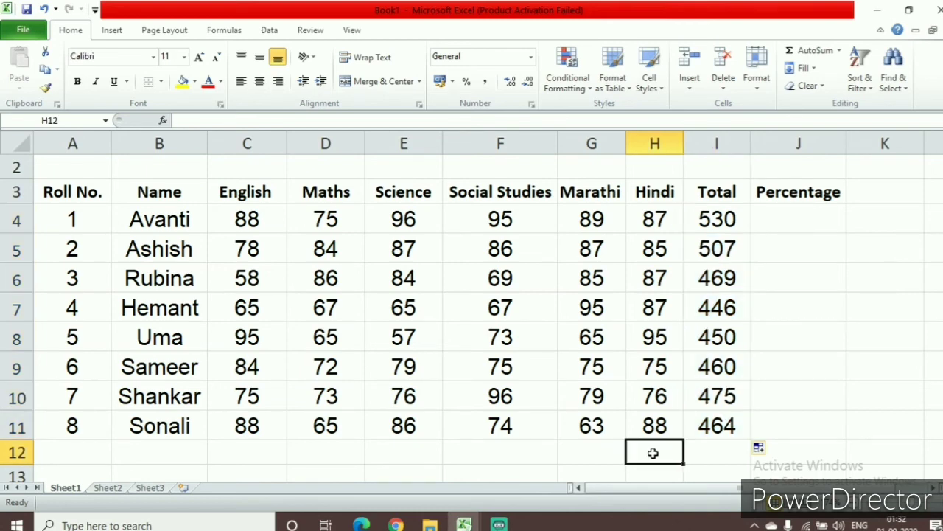
# Step: Change the font color of the totals in I4:I11 to red
pyautogui.click(720, 220)
pyautogui.moveTo(721, 219); pyautogui.dragTo(715, 423)
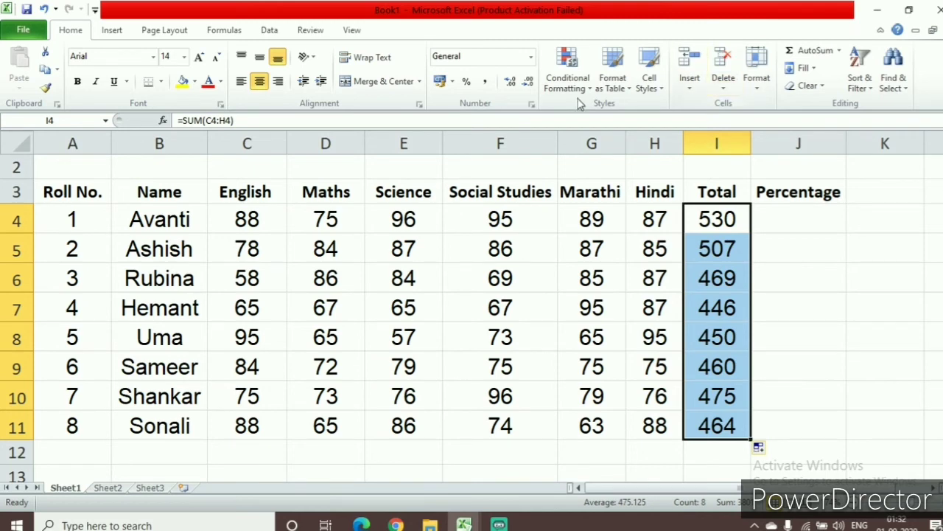
pyautogui.click(208, 83)
pyautogui.click(888, 402)
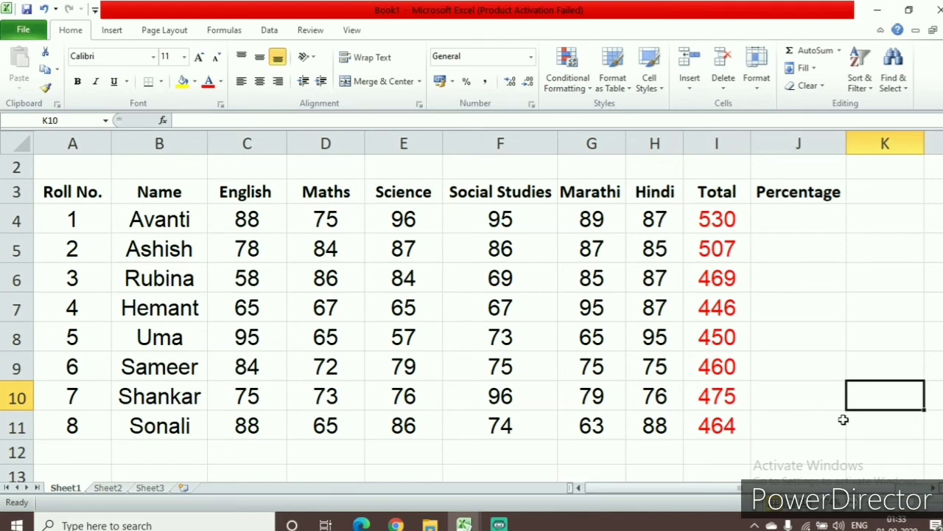
# Step: Calculate the percentage in J4 with the formula =I4/600*100 and fill it down to J11
pyautogui.doubleClick(797, 216)
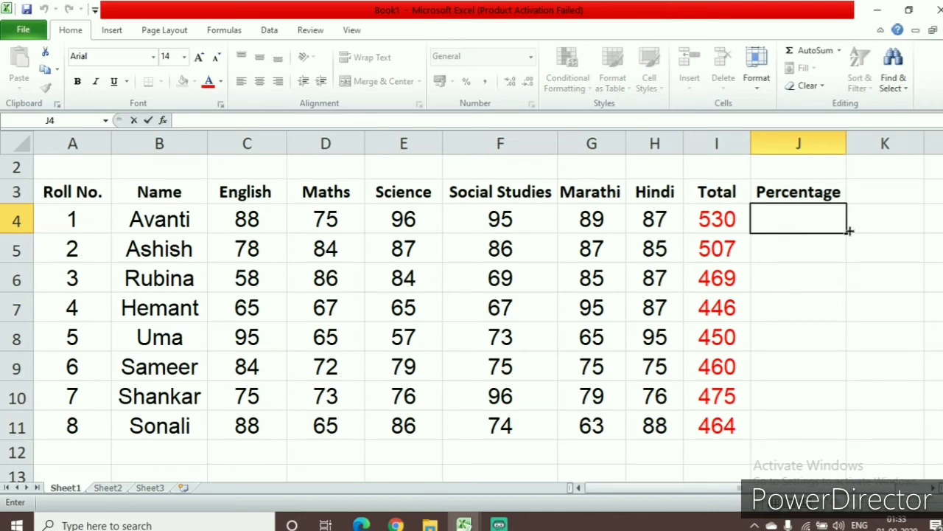
pyautogui.click(185, 120)
pyautogui.write('=')
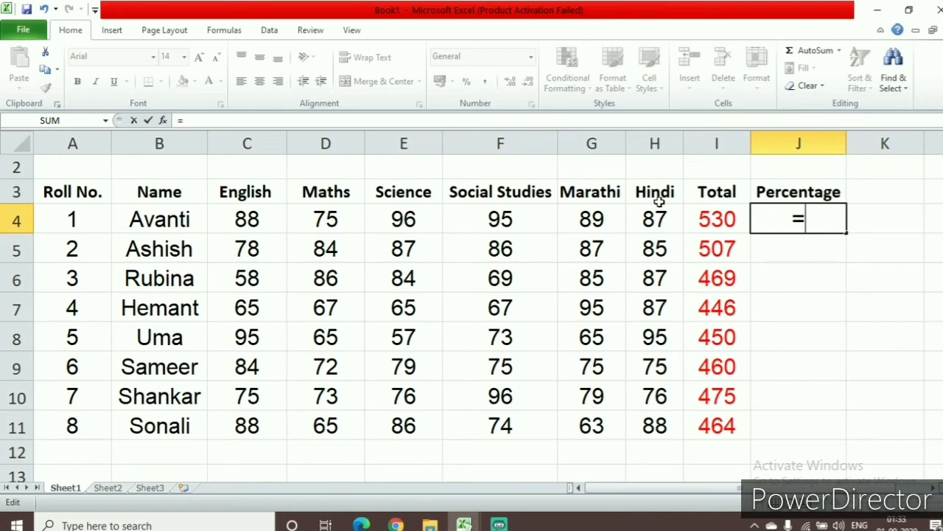
pyautogui.click(717, 218)
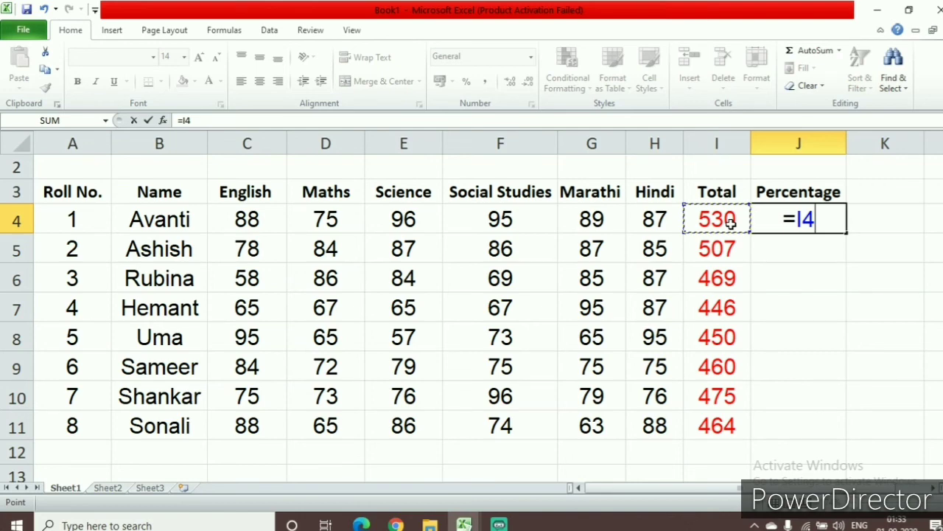
pyautogui.write('/')
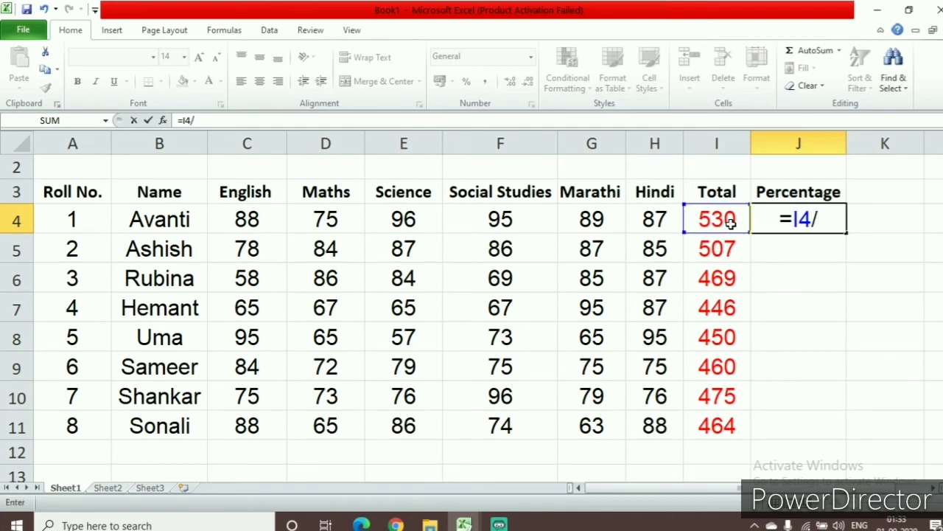
pyautogui.write('600')
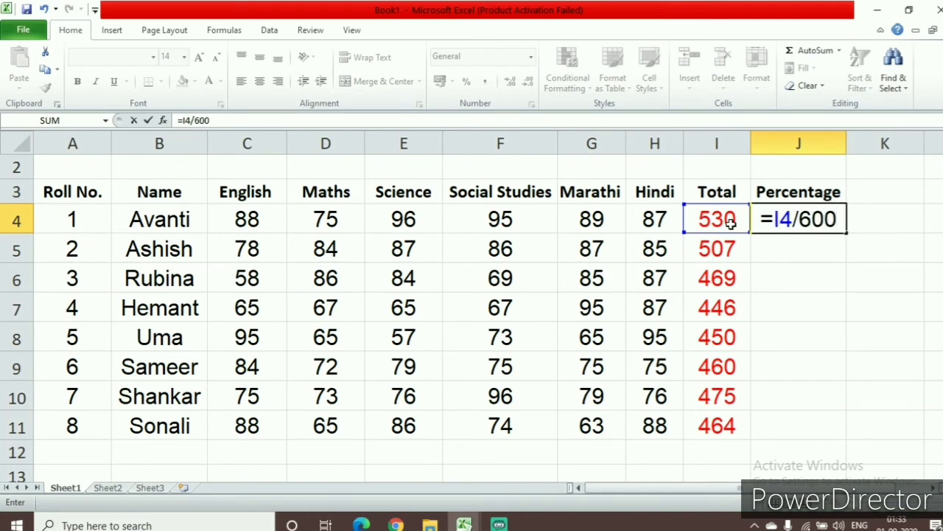
pyautogui.write('*')
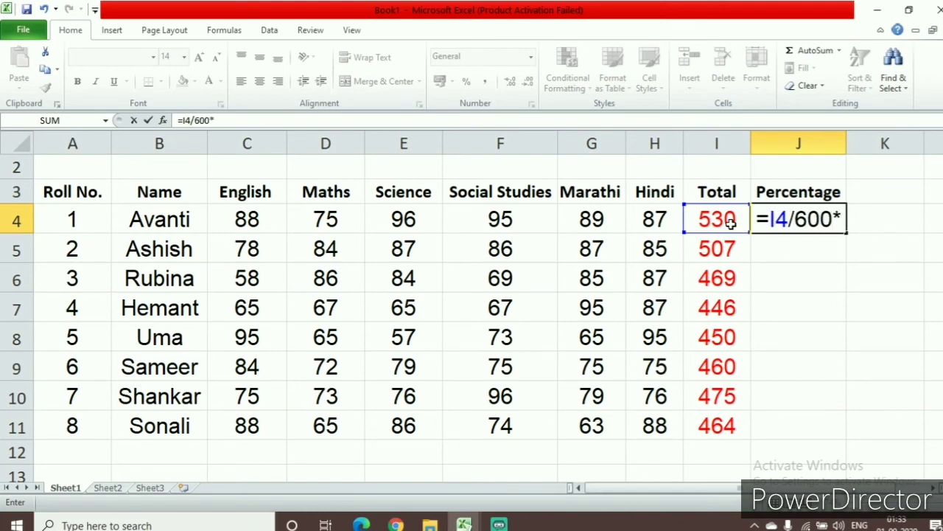
pyautogui.write('100')
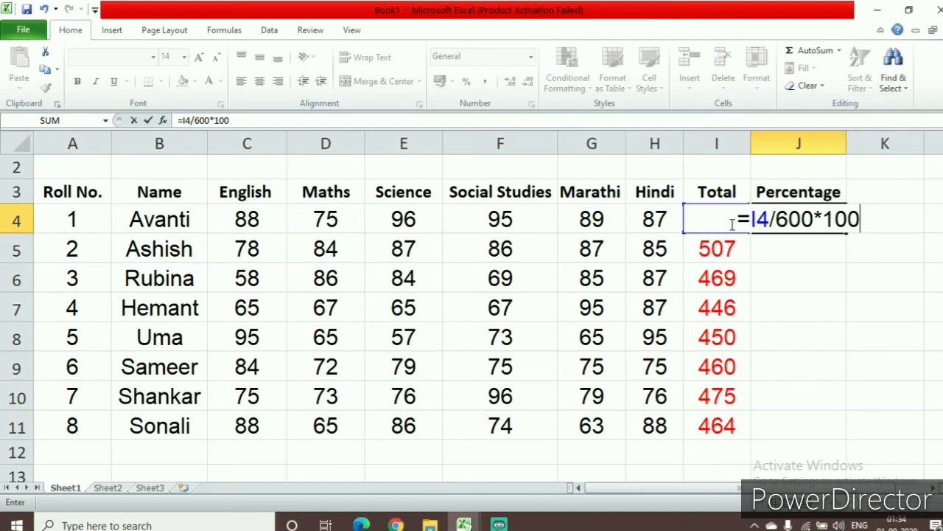
pyautogui.press('Return')
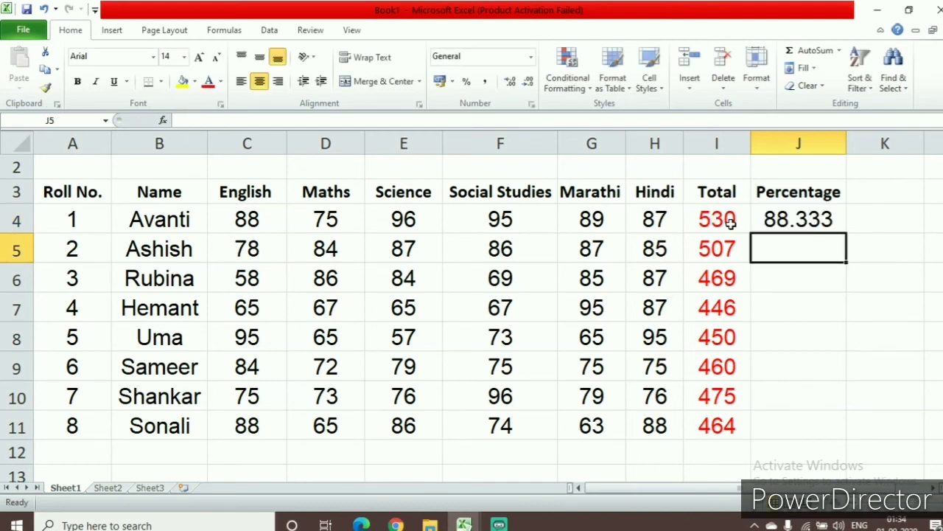
pyautogui.click(823, 217)
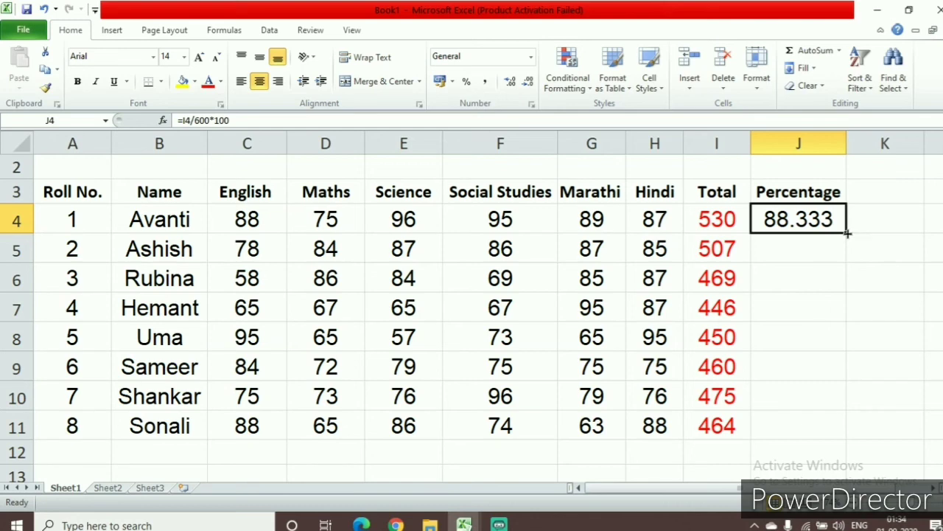
pyautogui.moveTo(850, 232); pyautogui.dragTo(832, 435)
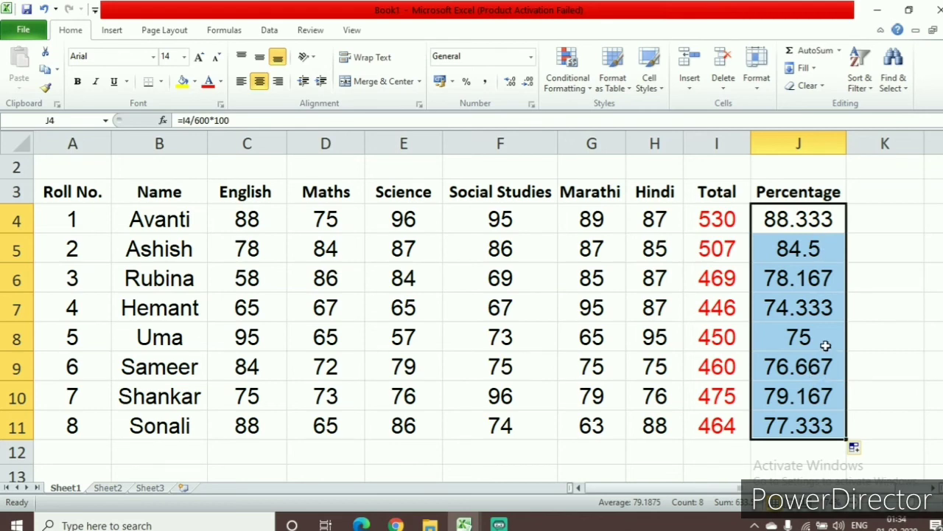
# Step: Format the percentages in J4:J11 with the Number category and 2 decimal places
pyautogui.moveTo(827, 215); pyautogui.dragTo(807, 436)
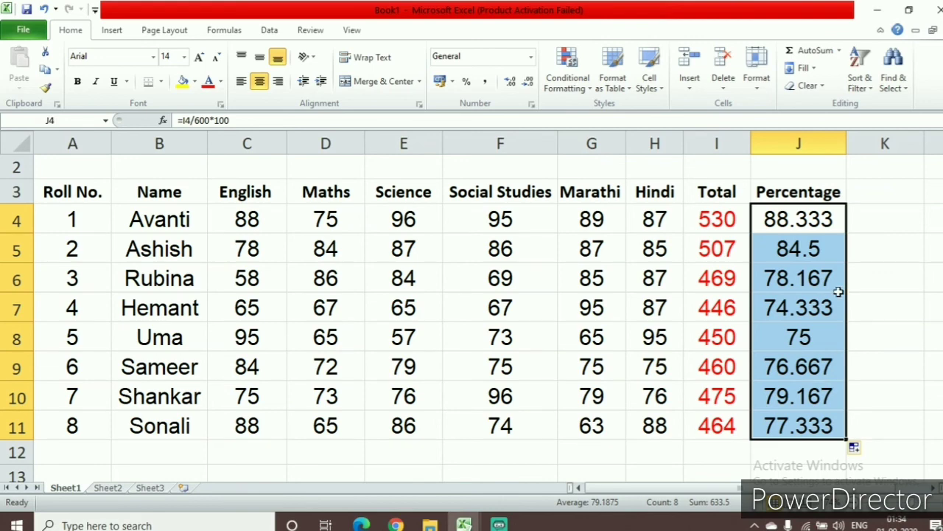
pyautogui.rightClick(827, 255)
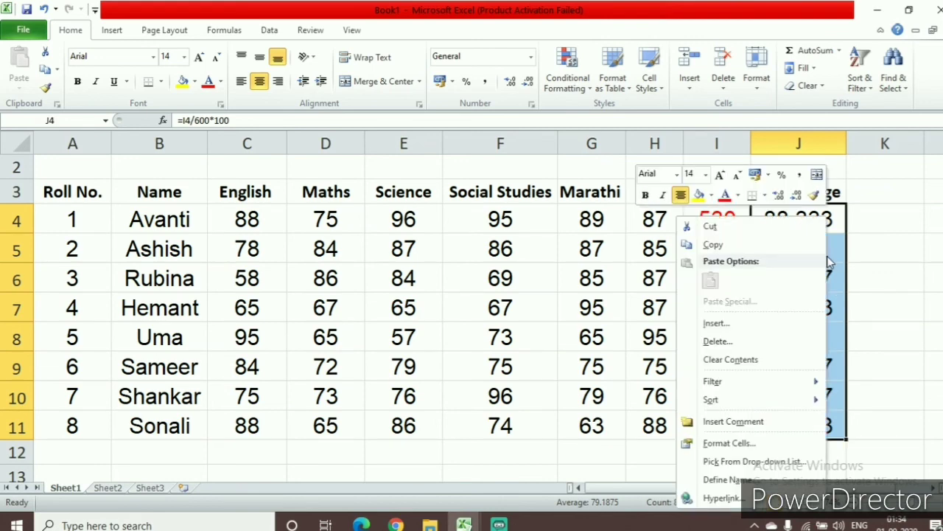
pyautogui.click(766, 445)
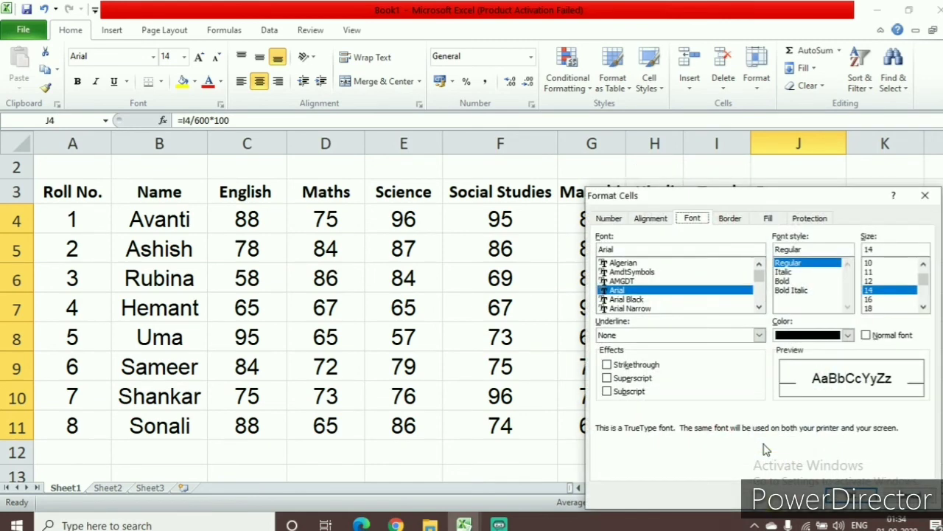
pyautogui.click(609, 219)
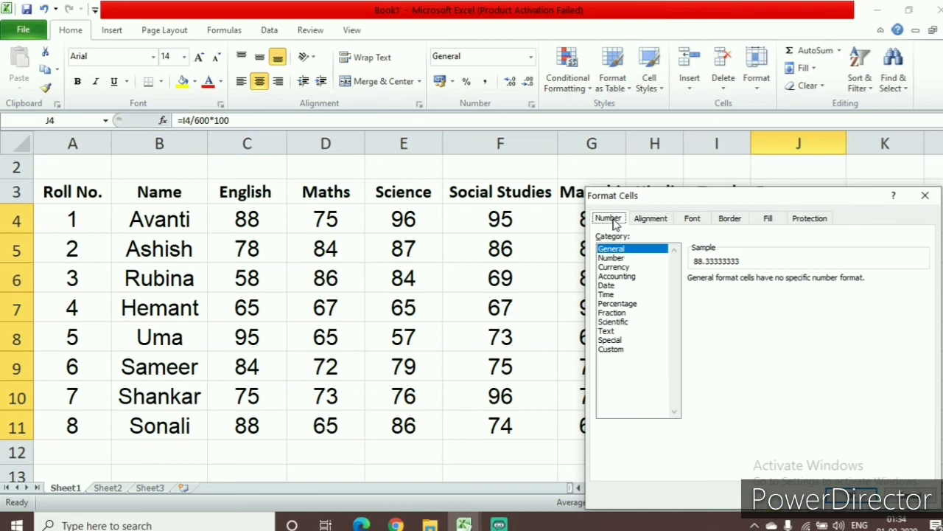
pyautogui.click(616, 260)
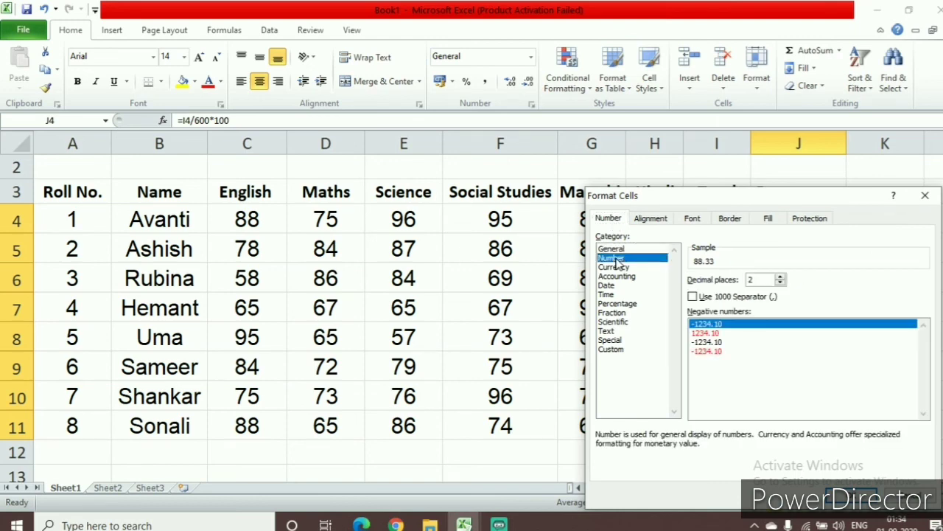
pyautogui.click(619, 220)
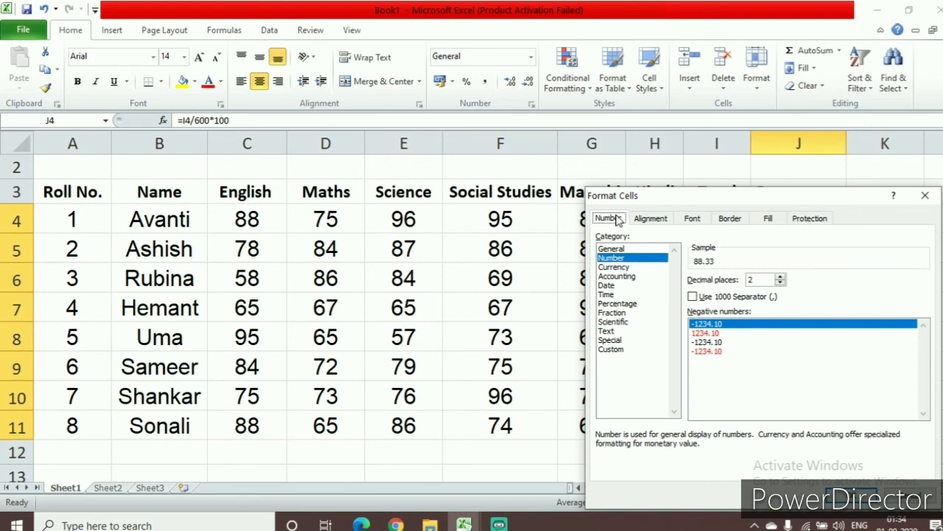
pyautogui.click(618, 263)
pyautogui.click(780, 283)
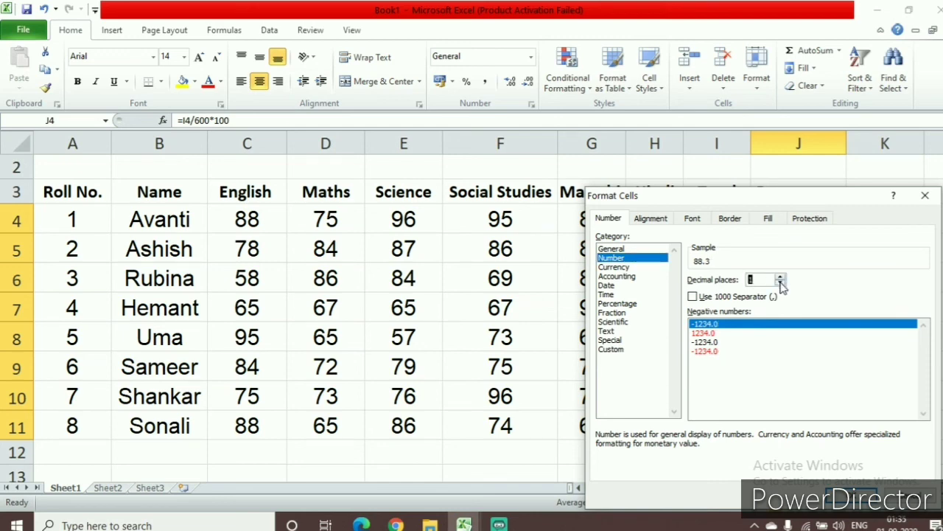
pyautogui.click(781, 279)
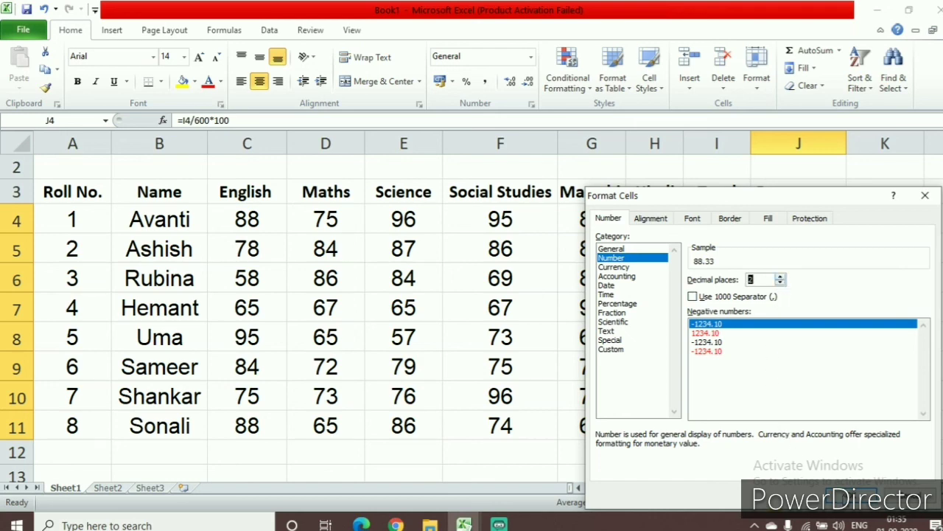
pyautogui.click(843, 499)
pyautogui.click(881, 357)
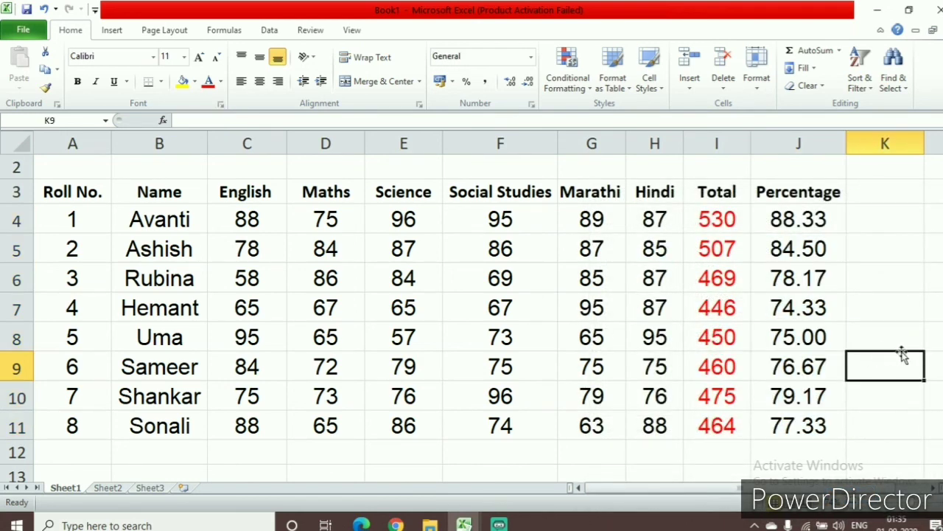
# Step: Change the font color of the percentages in J4:J11 to a dark blue theme color
pyautogui.moveTo(782, 222); pyautogui.dragTo(801, 426)
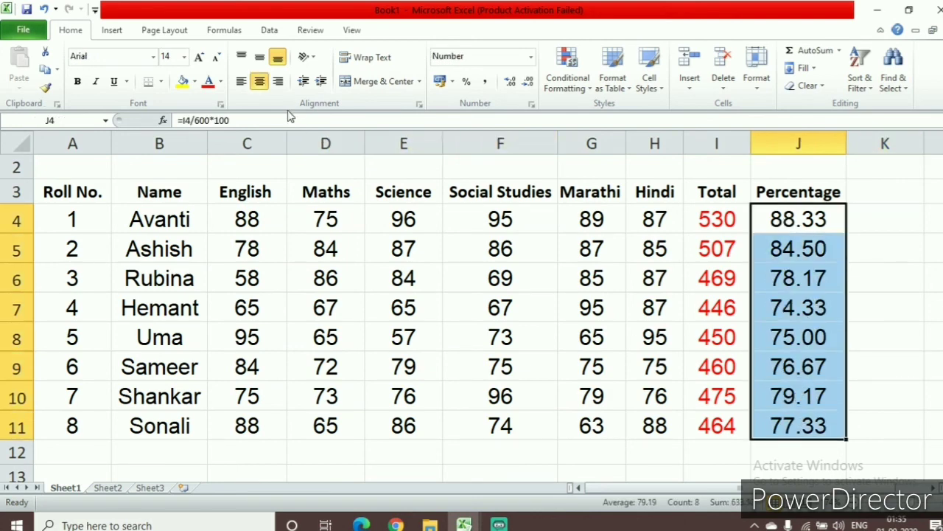
pyautogui.click(220, 82)
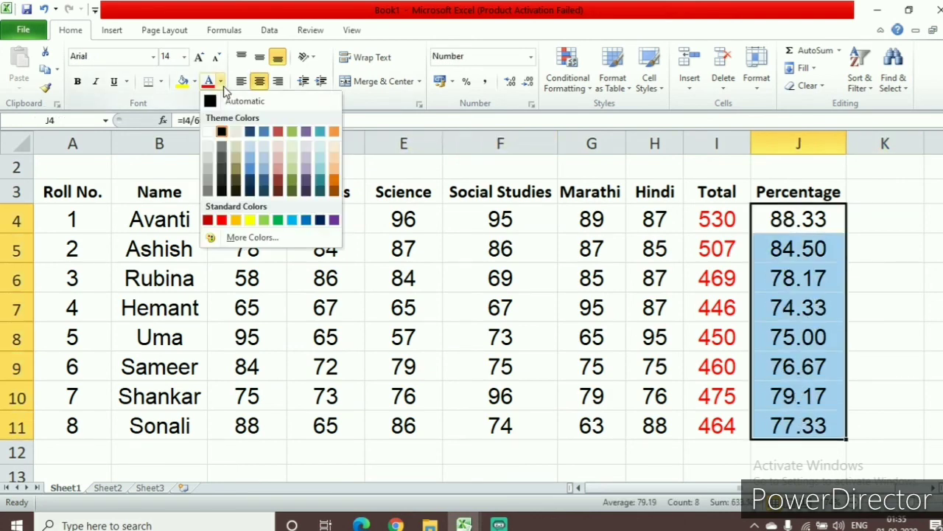
pyautogui.click(252, 184)
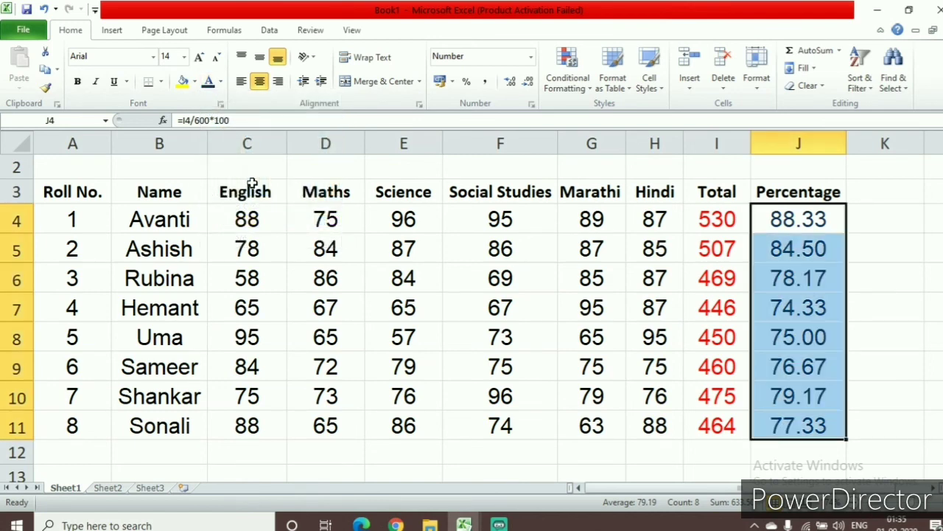
# Step: Apply a custom green font color, RGB 42, 158, 70, to the percentages in J4:J11
pyautogui.click(220, 81)
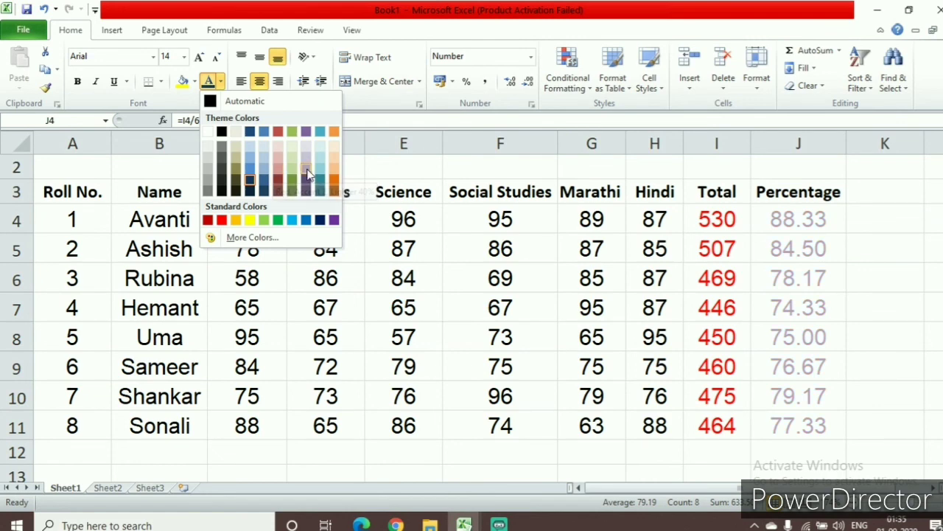
pyautogui.click(245, 237)
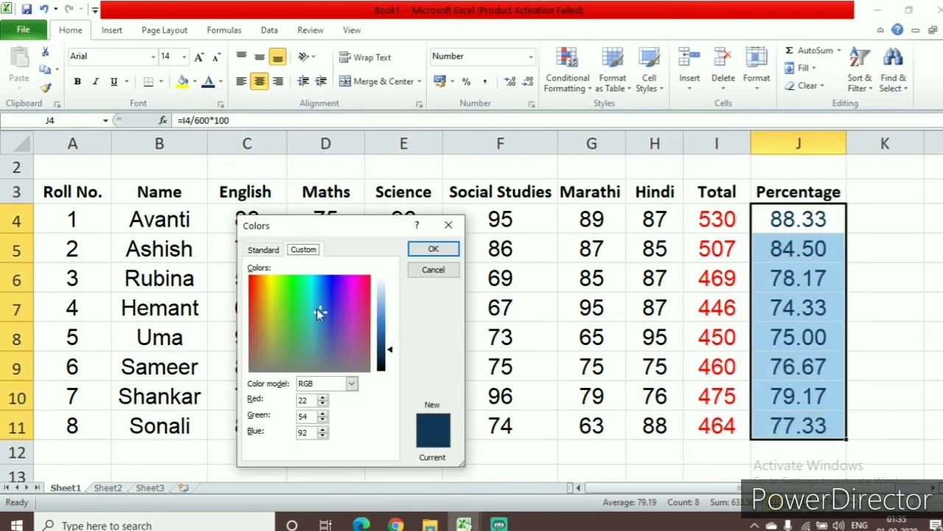
pyautogui.moveTo(391, 348); pyautogui.dragTo(391, 335)
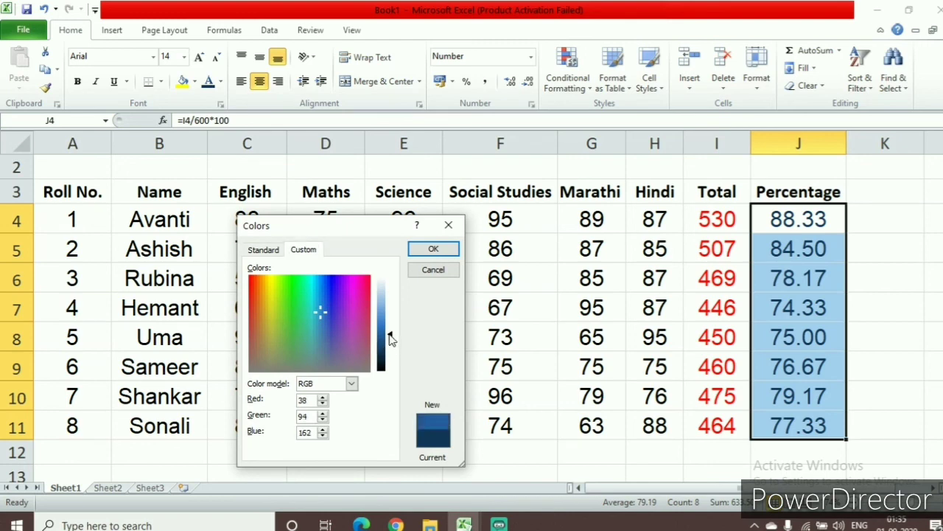
pyautogui.click(293, 315)
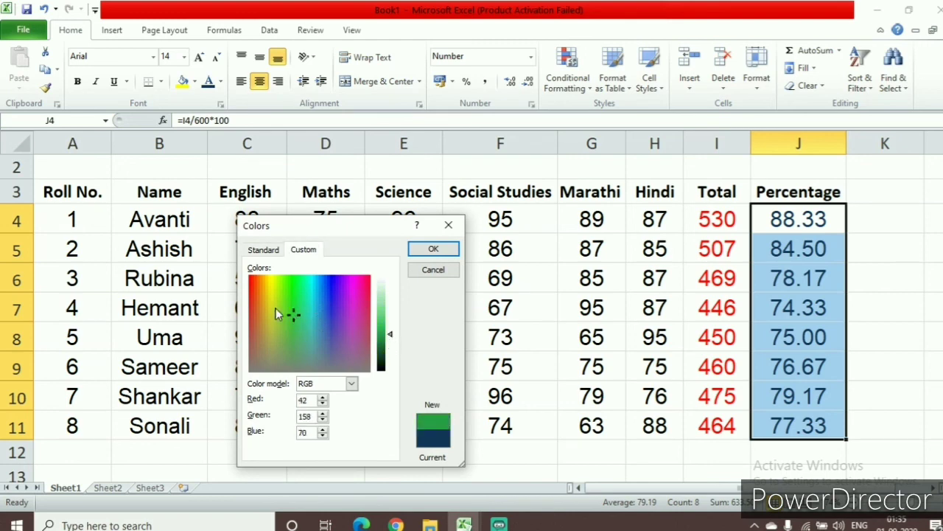
pyautogui.click(420, 250)
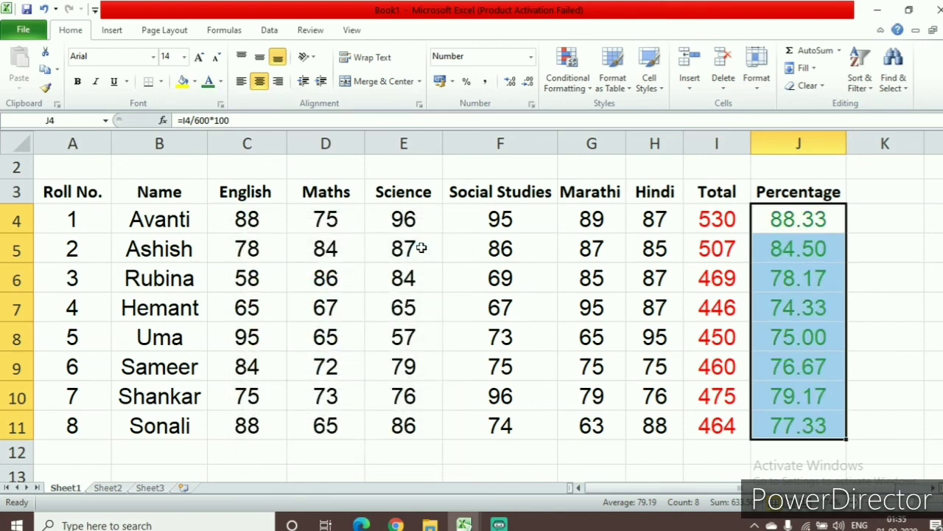
pyautogui.click(875, 458)
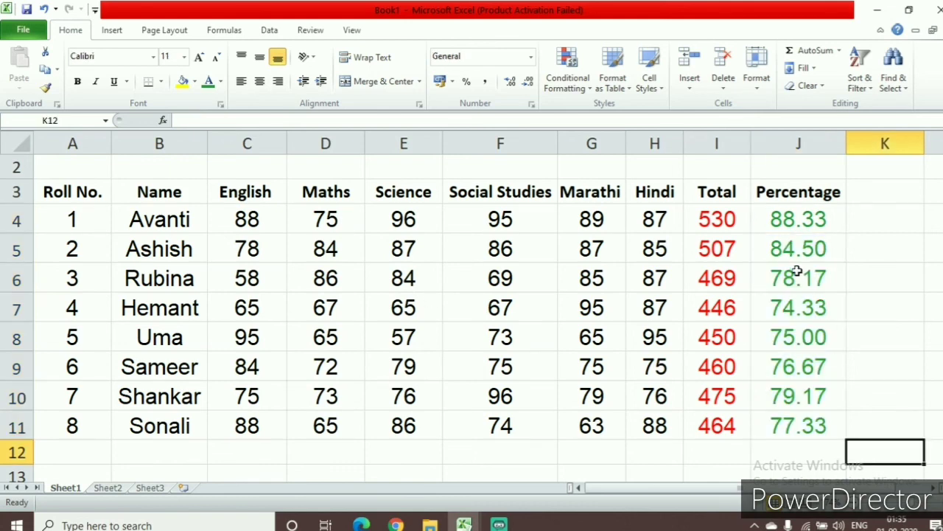
# Step: Make the percentages in J4:J11 bold and set their font color to the darkest olive green theme shade
pyautogui.moveTo(770, 221); pyautogui.dragTo(800, 422)
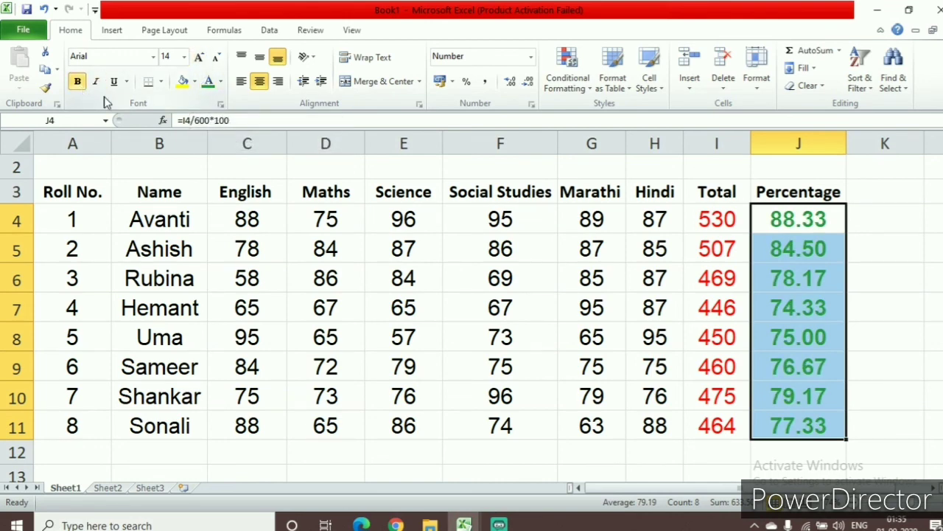
pyautogui.click(700, 469)
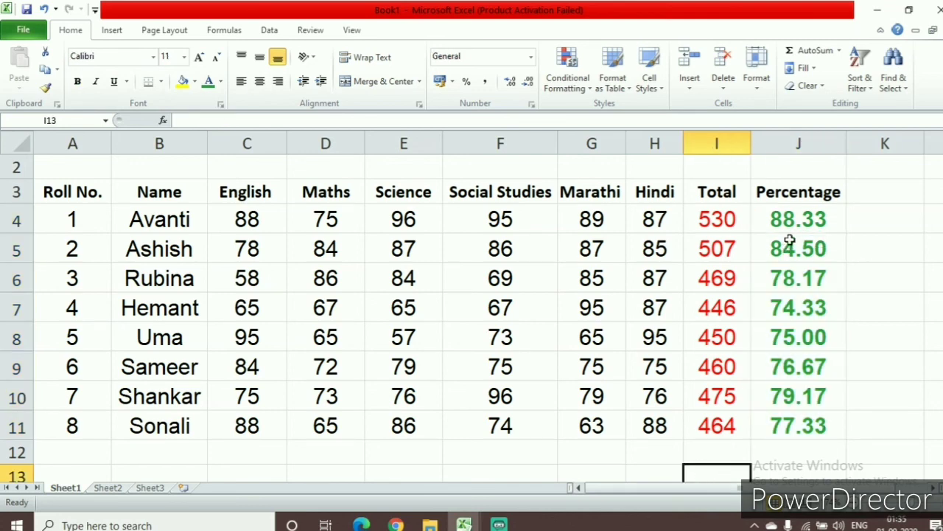
pyautogui.moveTo(778, 218); pyautogui.dragTo(821, 426)
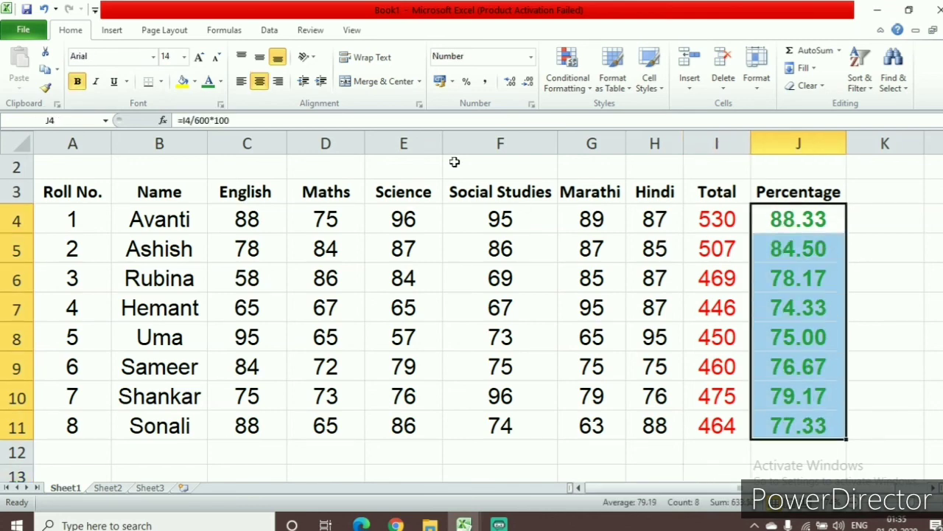
pyautogui.click(220, 82)
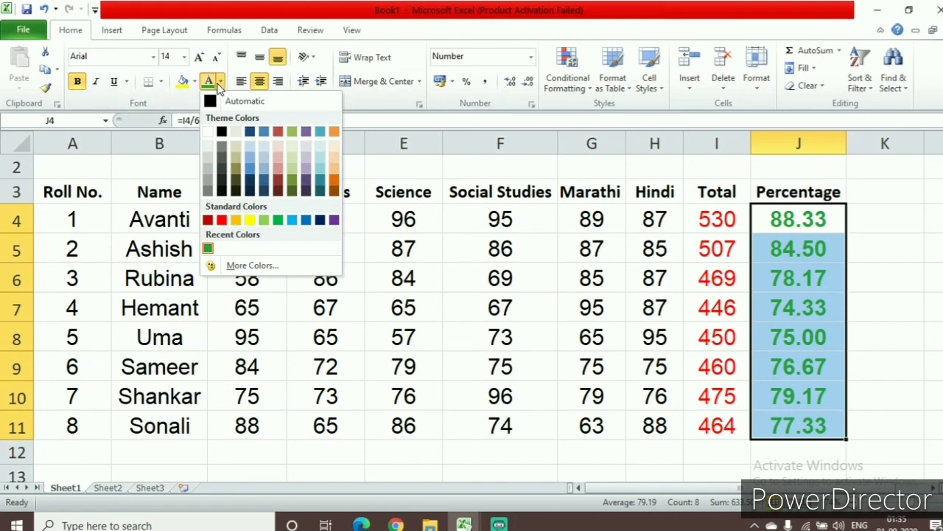
pyautogui.click(292, 193)
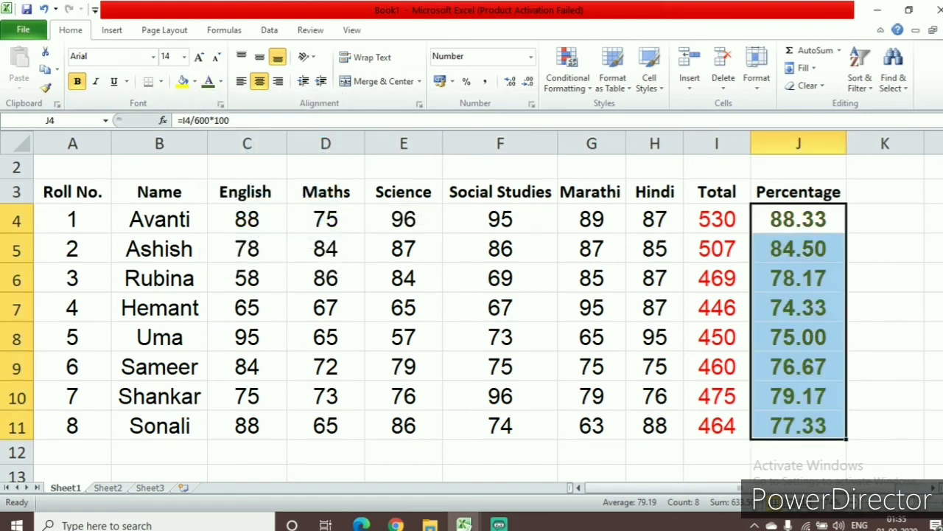
pyautogui.click(907, 431)
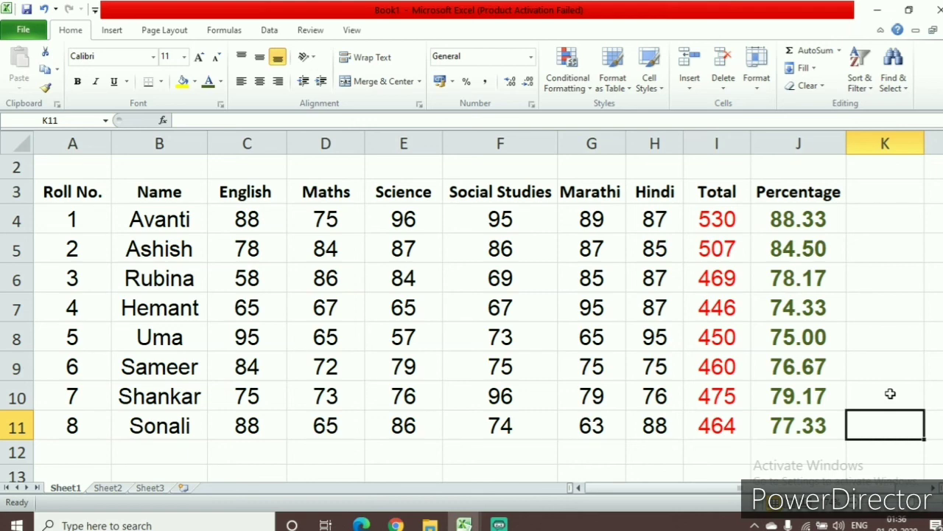
pyautogui.click(793, 220)
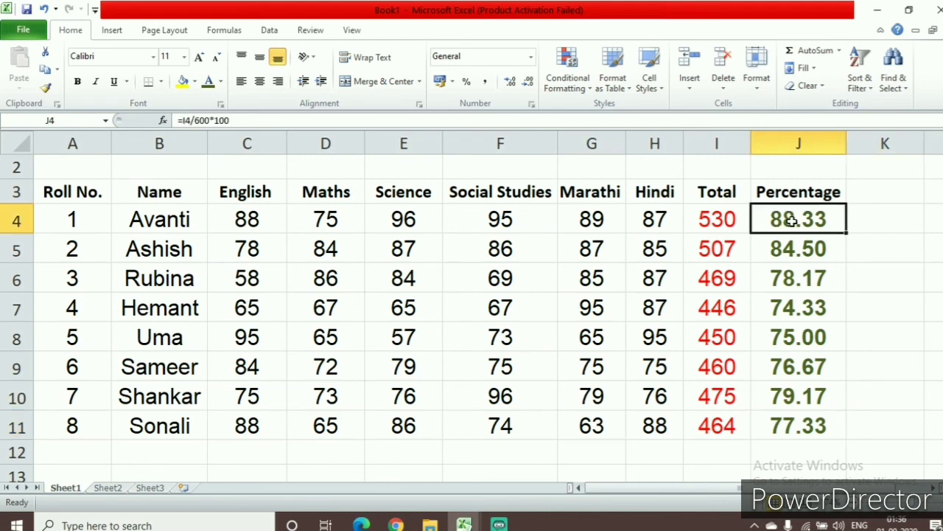